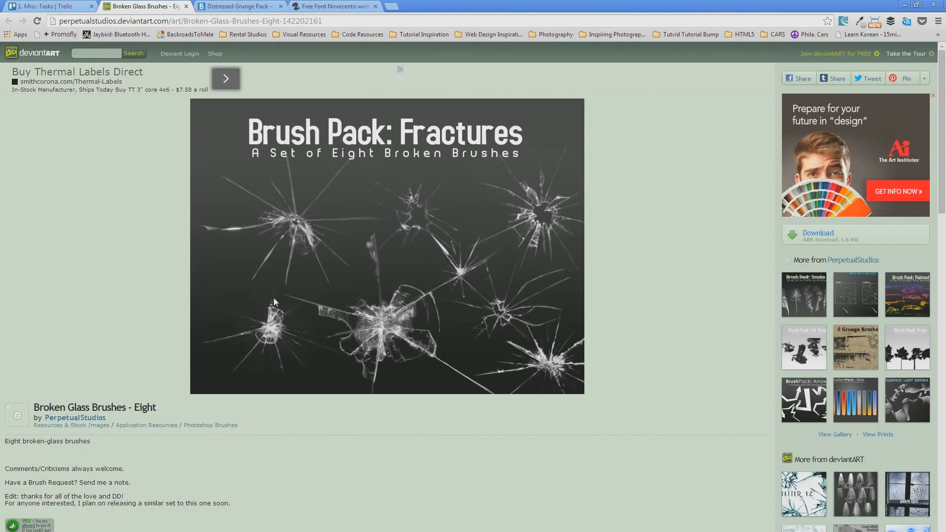
View the Distressed Grunge Pack brushes page and the free Novecento wide font page
click(210, 5)
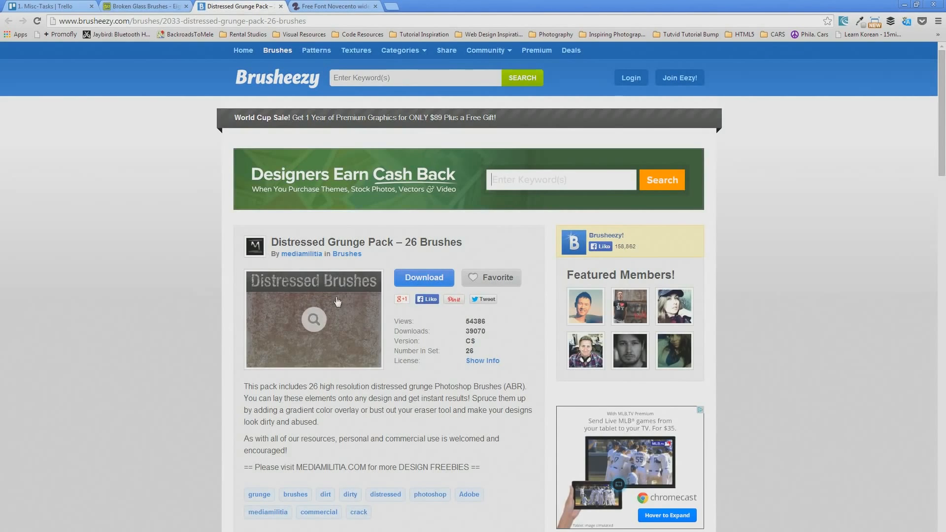
click(332, 5)
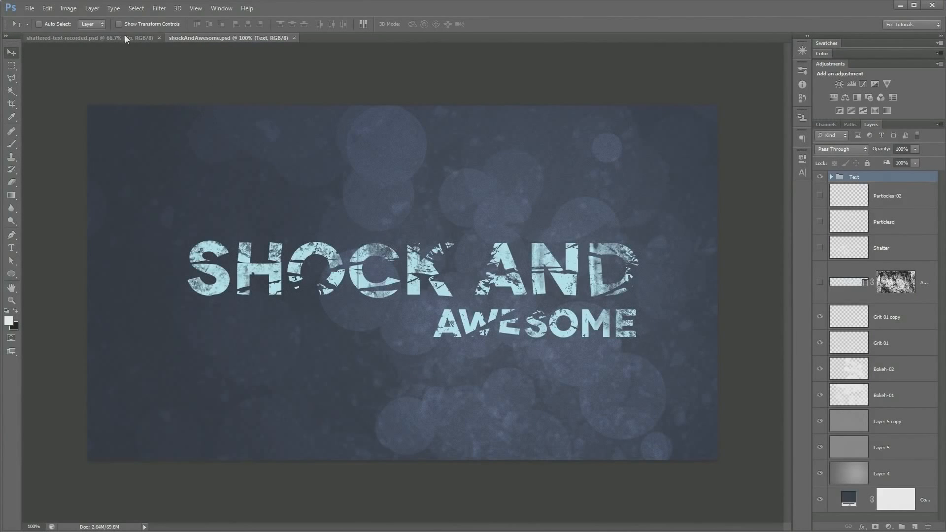
Add the text "SHOCK AND" on the left half of the canvas in shattered-text-recorded.psd
click(126, 38)
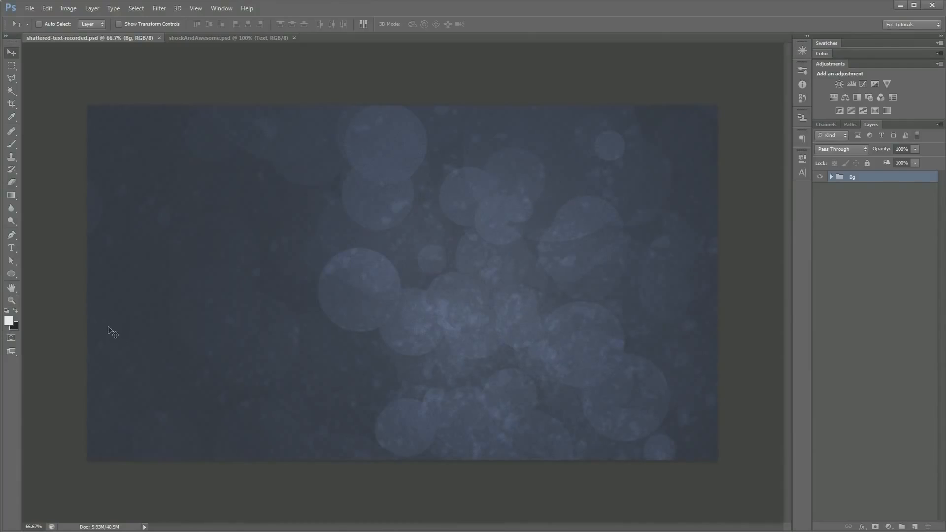
click(12, 248)
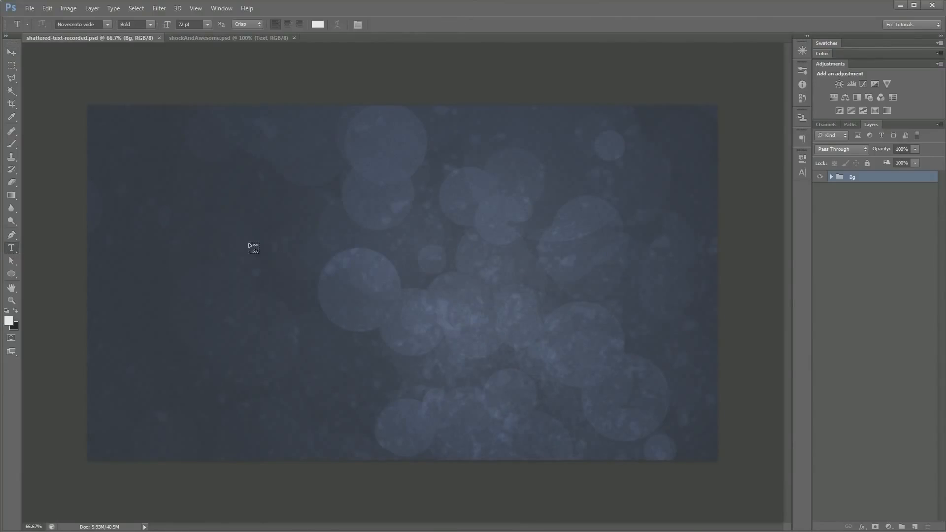
click(227, 260)
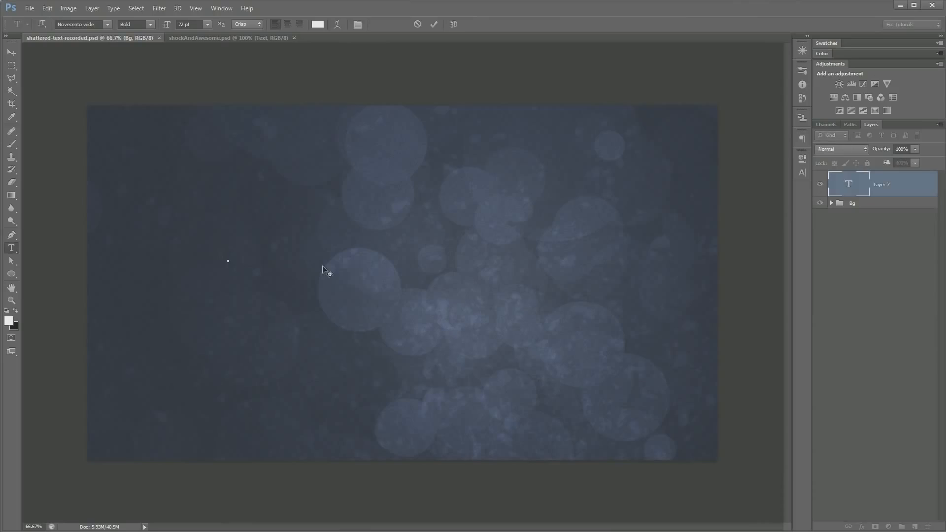
text(SHOCK)
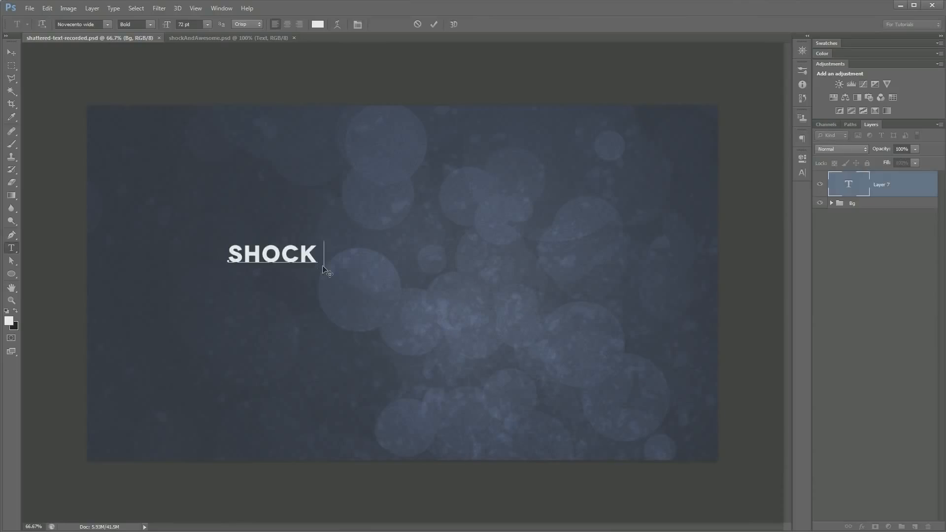
text( AND)
key(ctrl+Return)
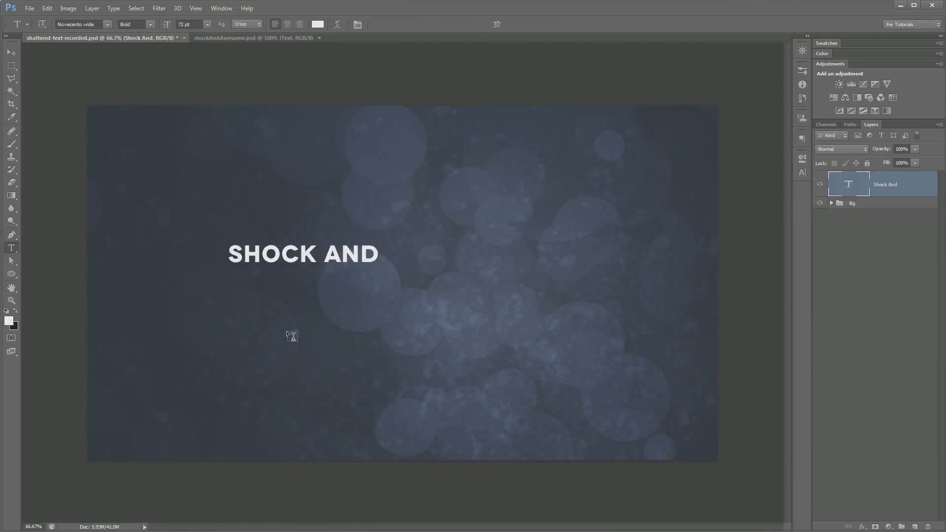
Add the text "AWESOME" as a separate type layer below SHOCK AND
click(294, 342)
text(AWESOME)
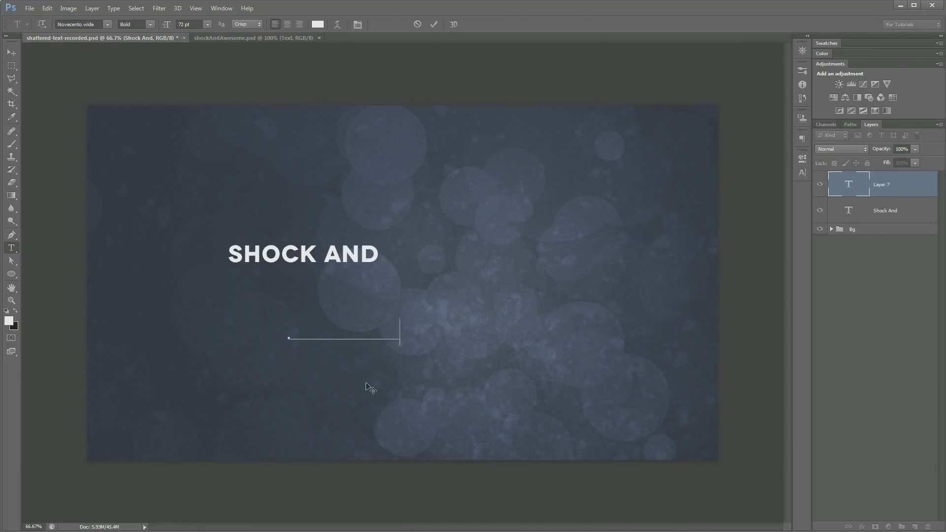
key(ctrl+Return)
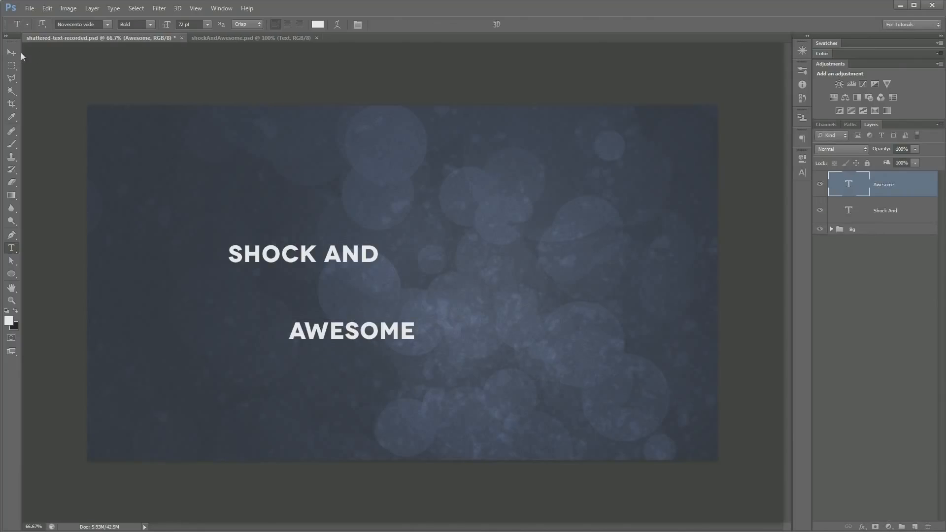
Move the SHOCK AND text to the middle of the canvas and place AWESOME beneath it, offset to the right
click(12, 53)
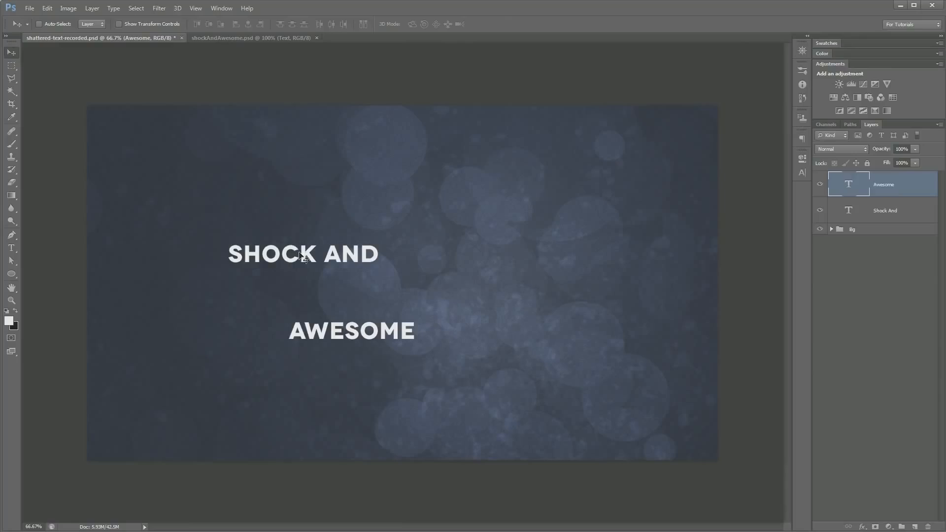
click(876, 211)
drag(351, 256, 434, 287)
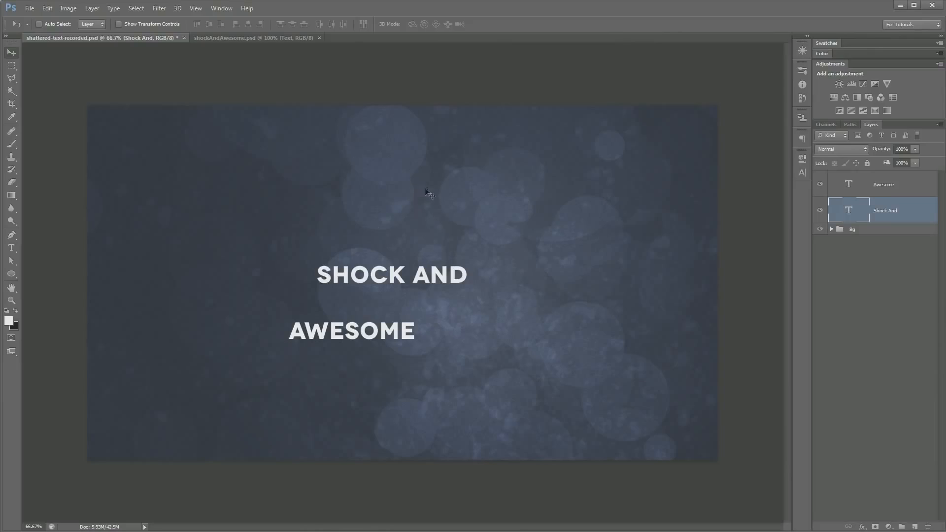
click(892, 187)
drag(367, 331, 462, 321)
Scale the SHOCK AND text up from its center to about 276% with Free Transform
click(907, 213)
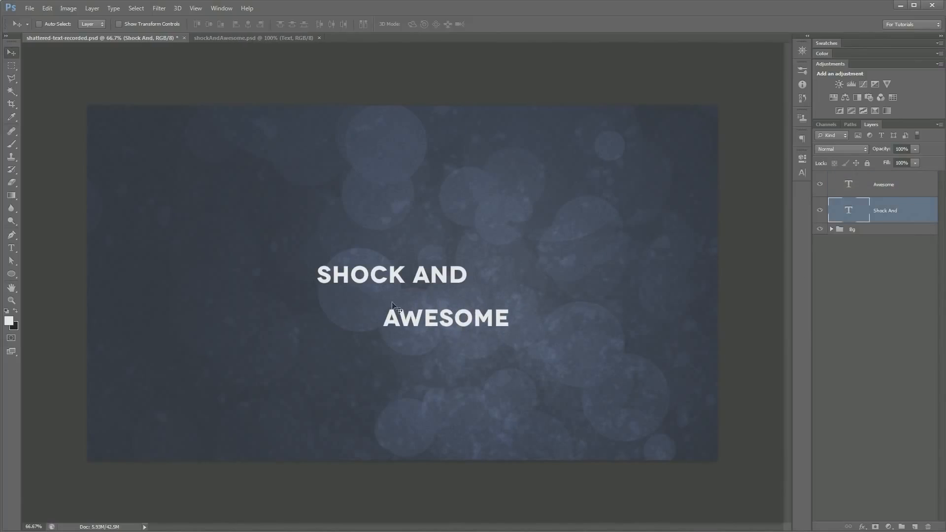
click(46, 8)
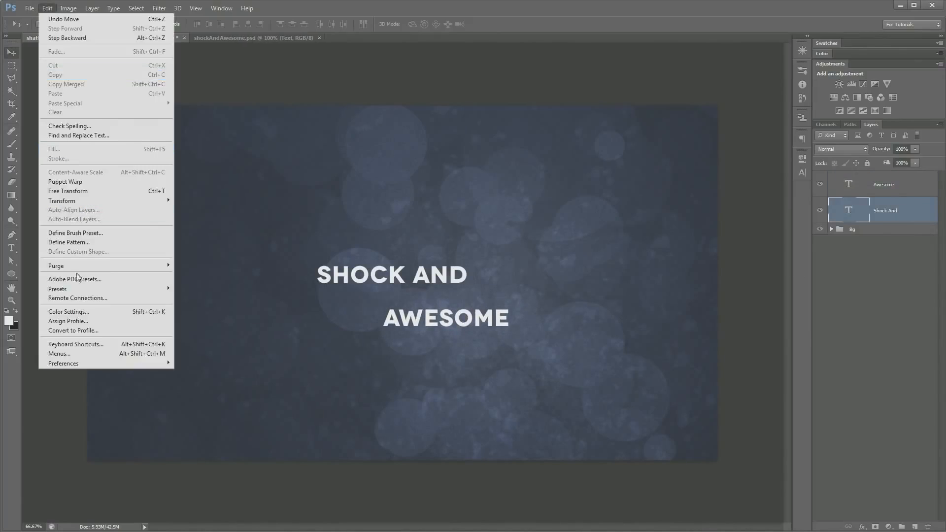
click(64, 187)
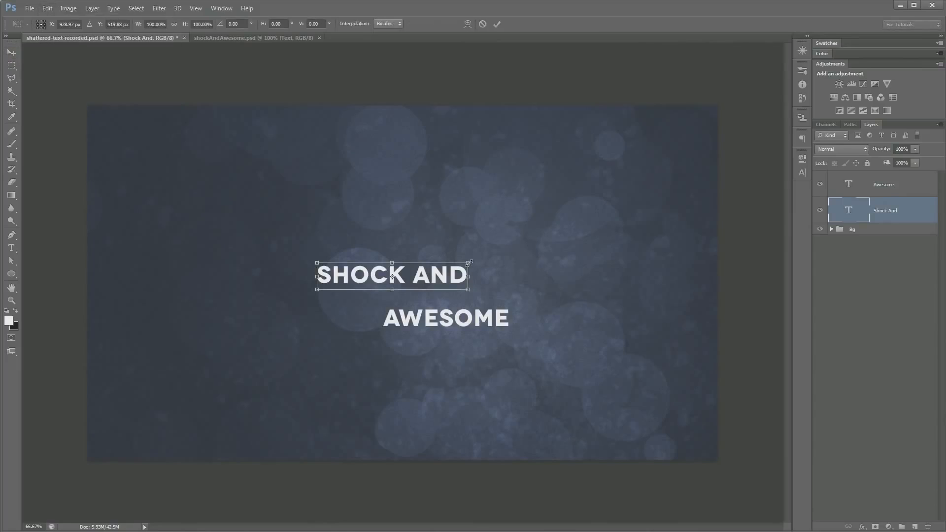
drag(469, 261, 597, 216)
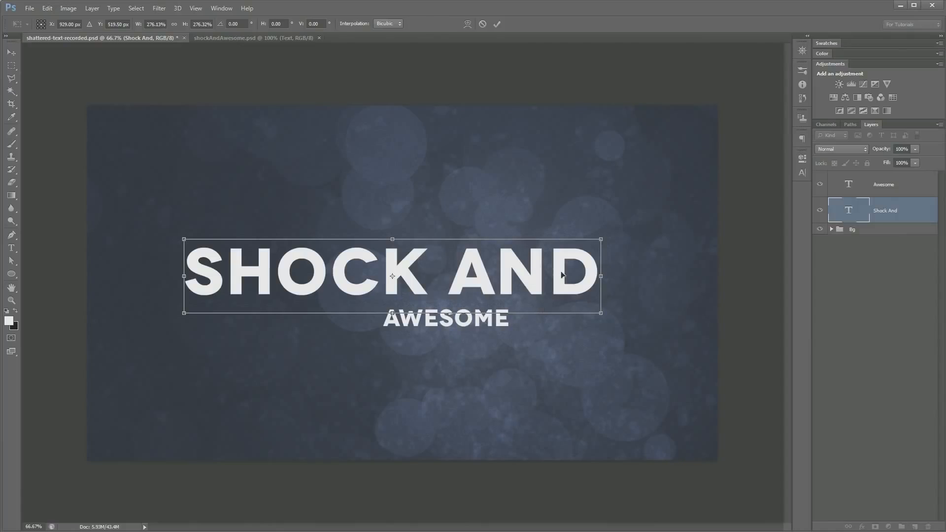
key(Return)
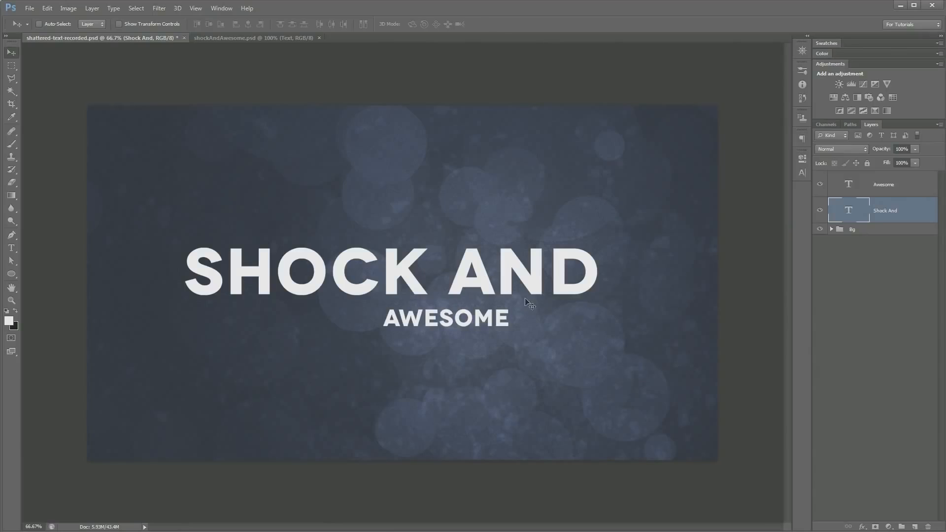
Enlarge the SHOCK AND text a little further and place it just above AWESOME
key(ctrl+t)
drag(602, 239, 624, 230)
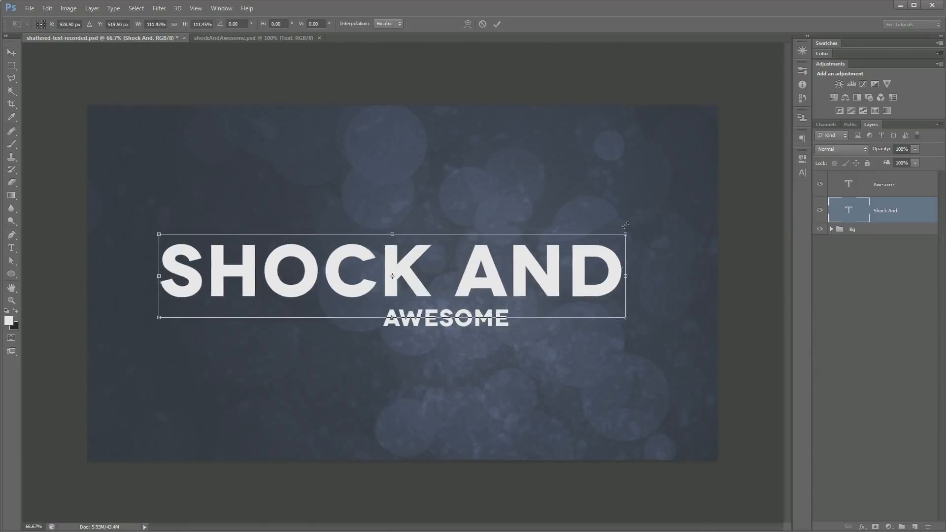
key(Return)
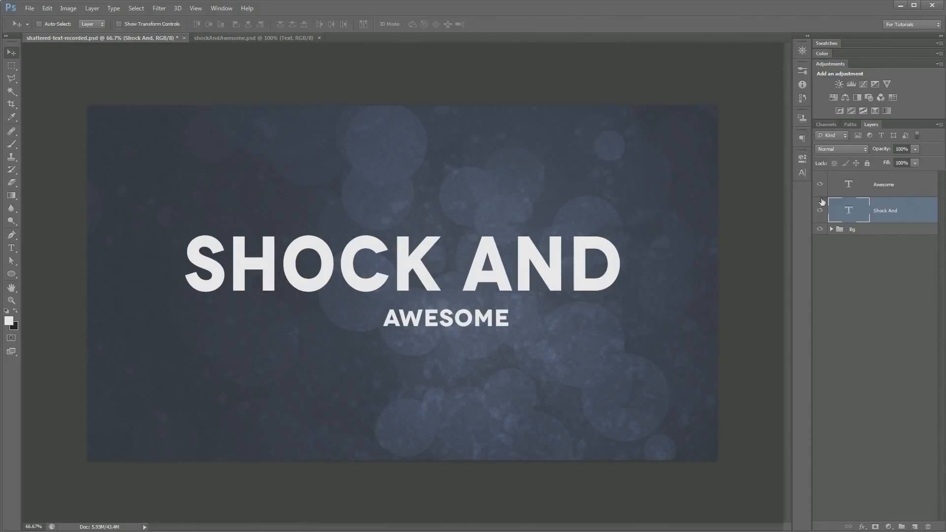
Move and enlarge the AWESOME text so its right edge lines up with the right edge of SHOCK AND
click(899, 184)
drag(493, 320, 580, 319)
key(ctrl+t)
key(Return)
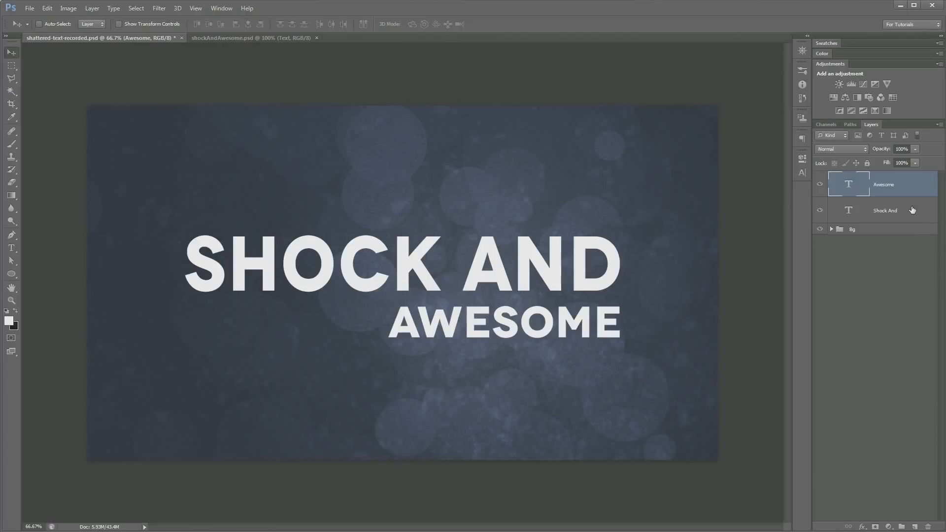
Try merging the Awesome and Shock And type layers into one layer, and undo the merge
shift+click(907, 210)
click(905, 196)
shift+click(906, 209)
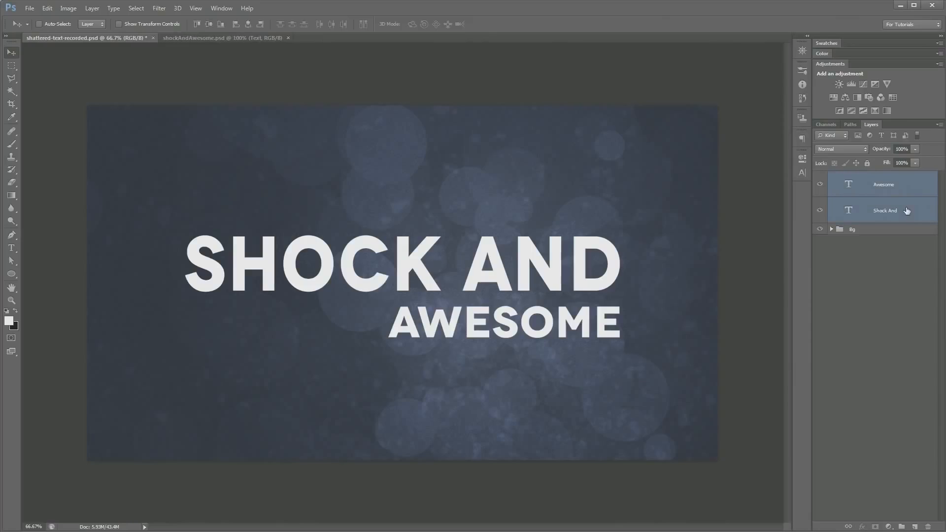
key(ctrl+e)
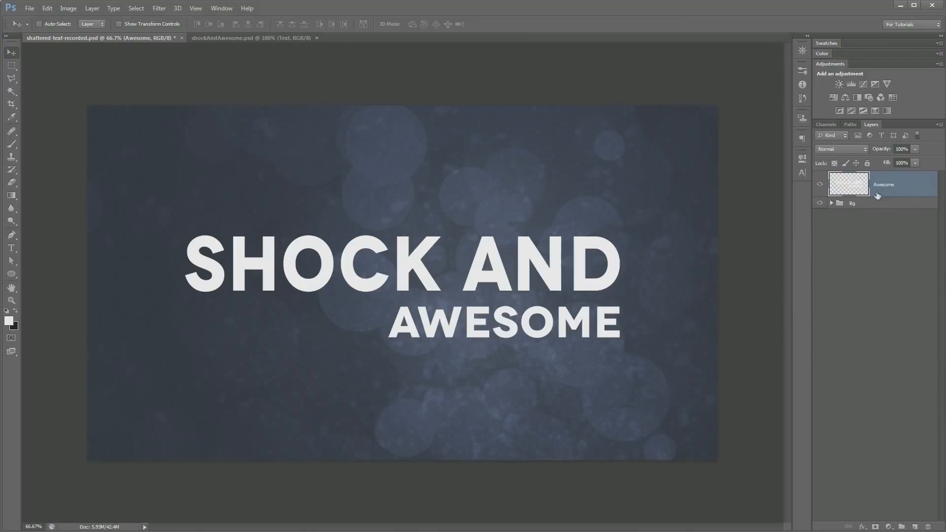
key(ctrl+z)
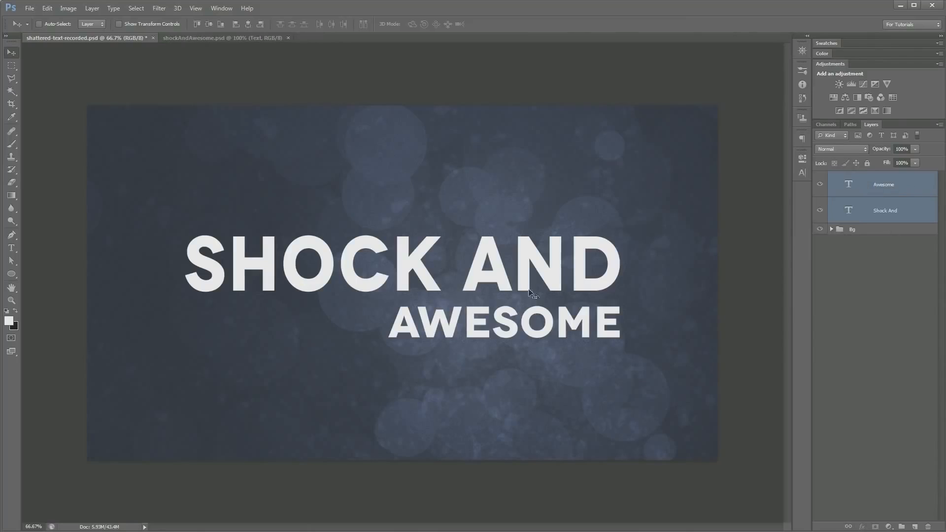
Convert the Shock And and Awesome type layers to shape layers
click(914, 205)
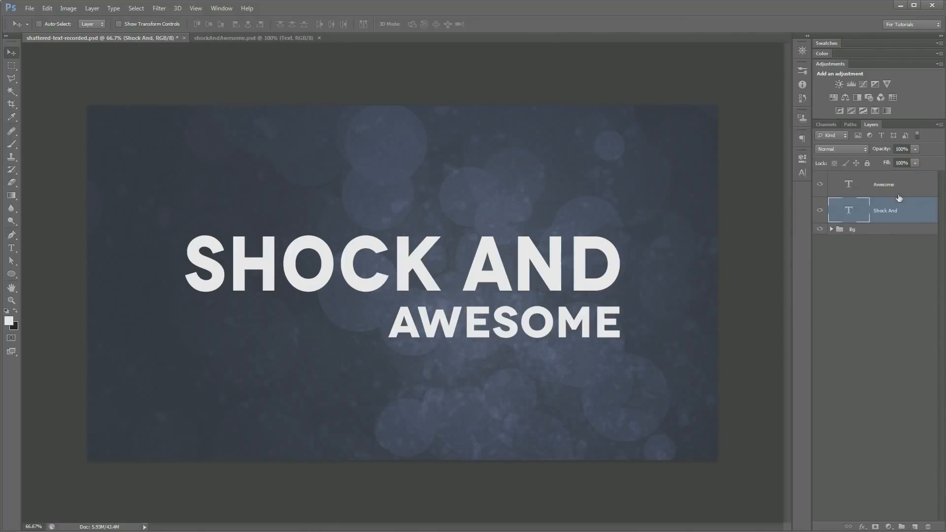
right_click(881, 206)
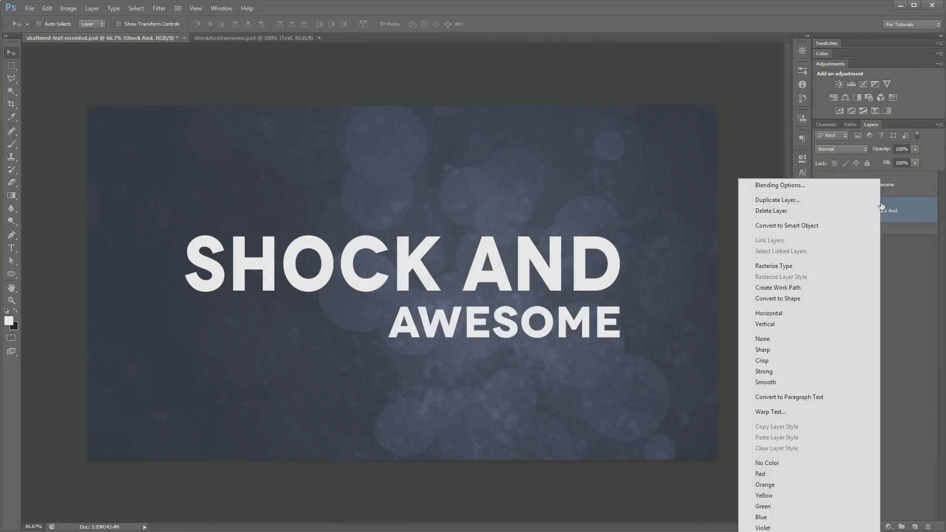
click(786, 299)
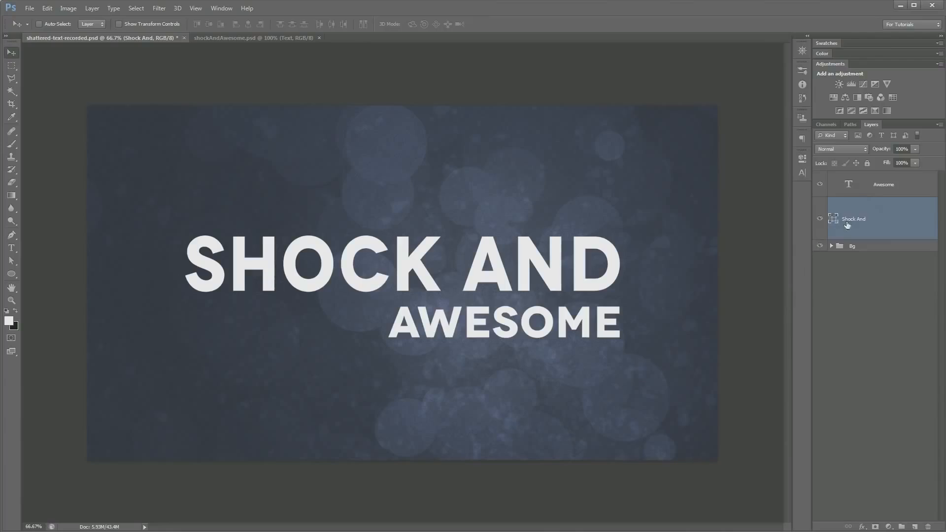
click(870, 193)
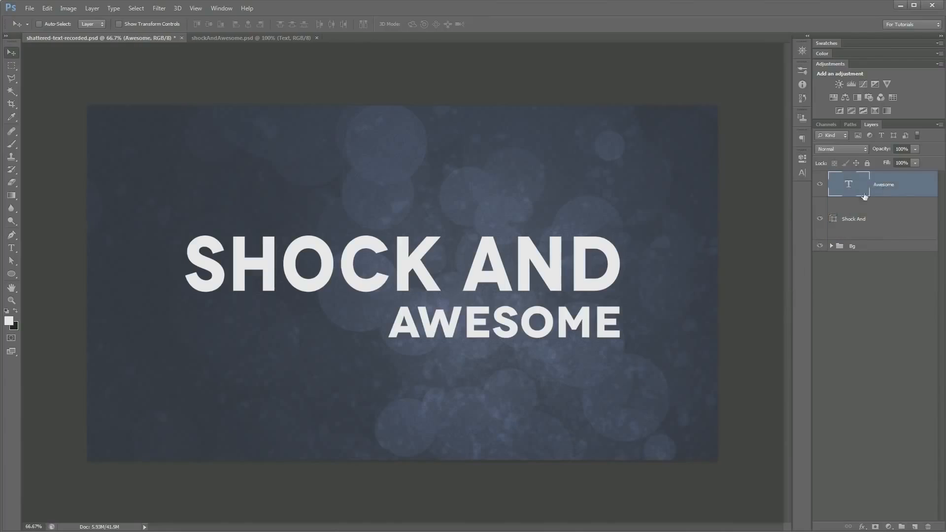
right_click(885, 184)
click(800, 297)
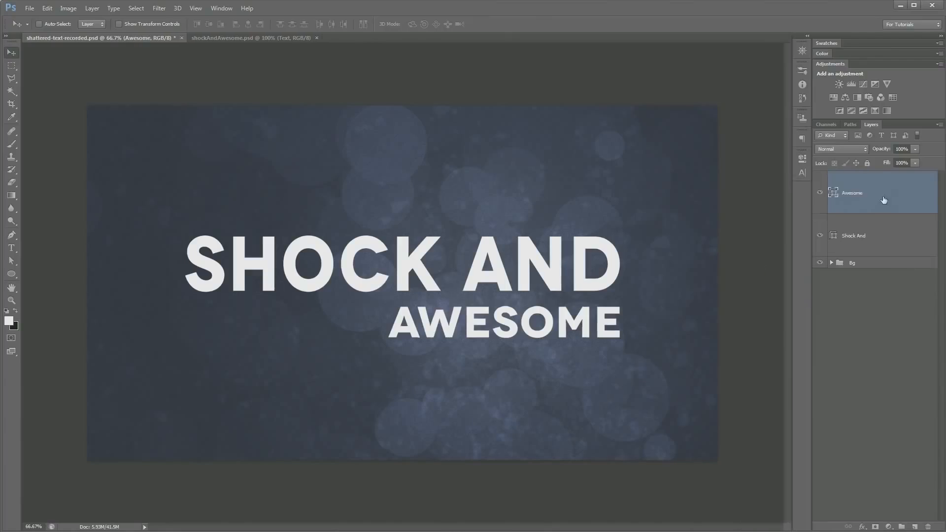
Try merging the two converted shape layers, and undo the merge
shift+click(890, 234)
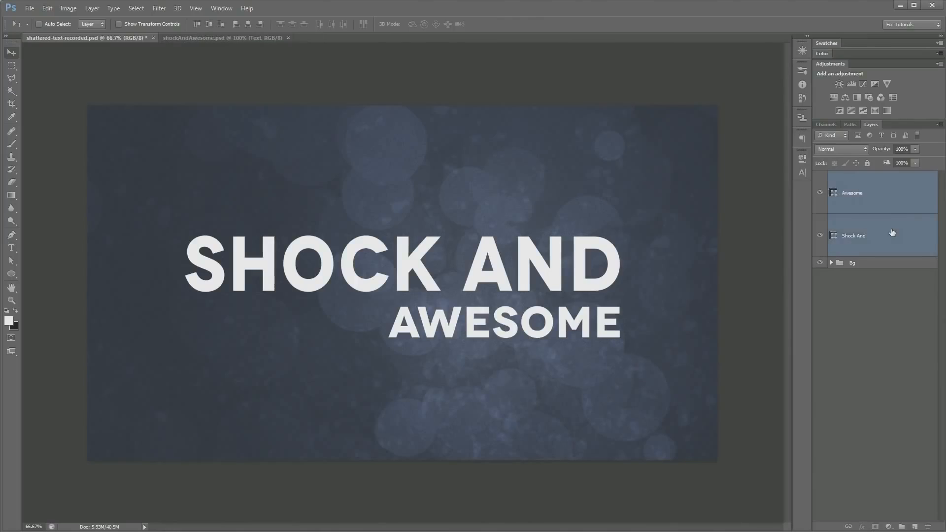
key(ctrl+e)
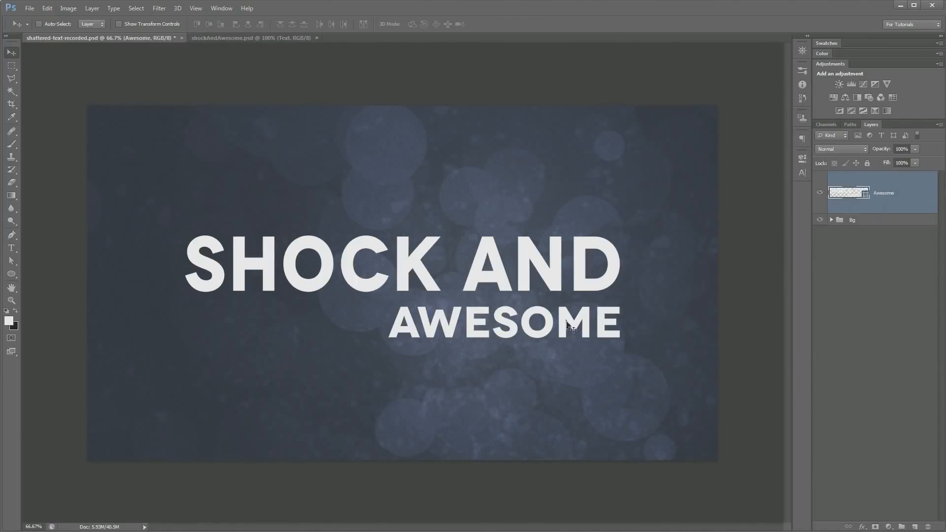
key(ctrl+z)
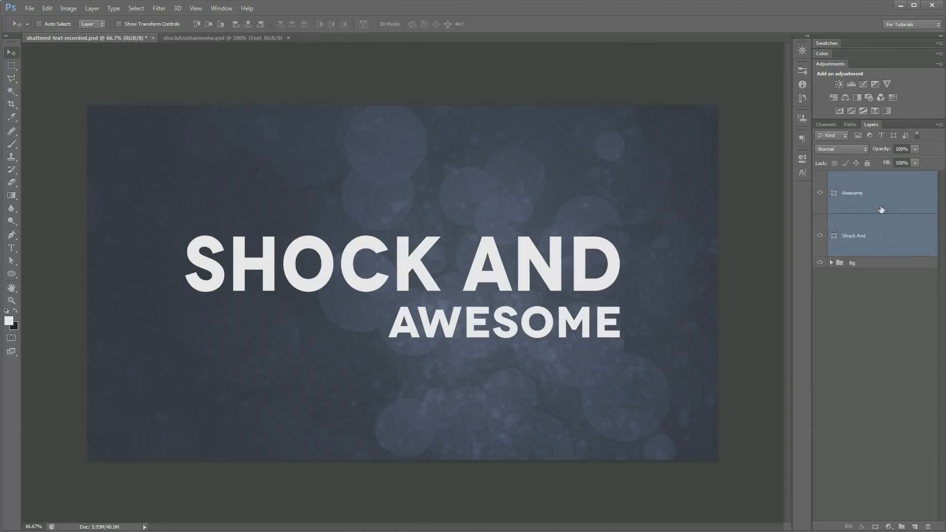
Merge the Awesome and Shock And shape layers into a single shape layer
click(880, 198)
shift+click(903, 244)
key(ctrl+e)
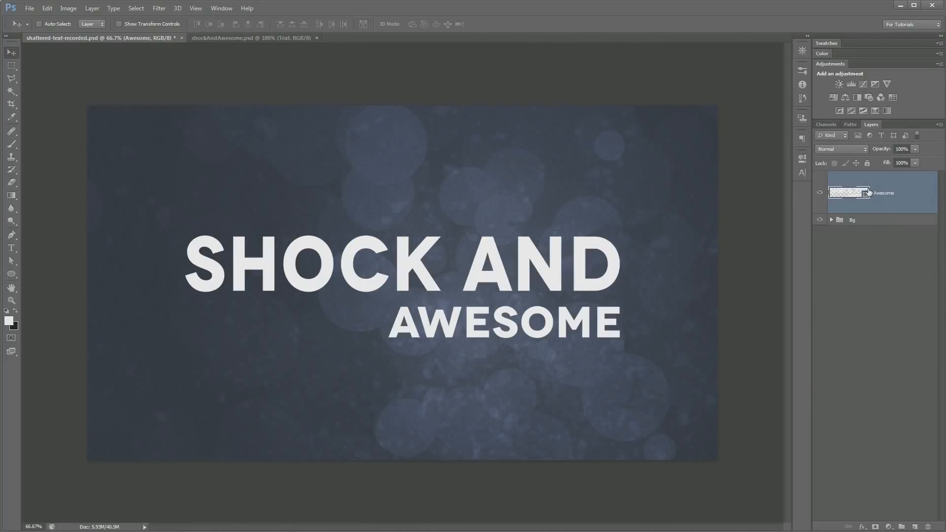
key(ctrl+z)
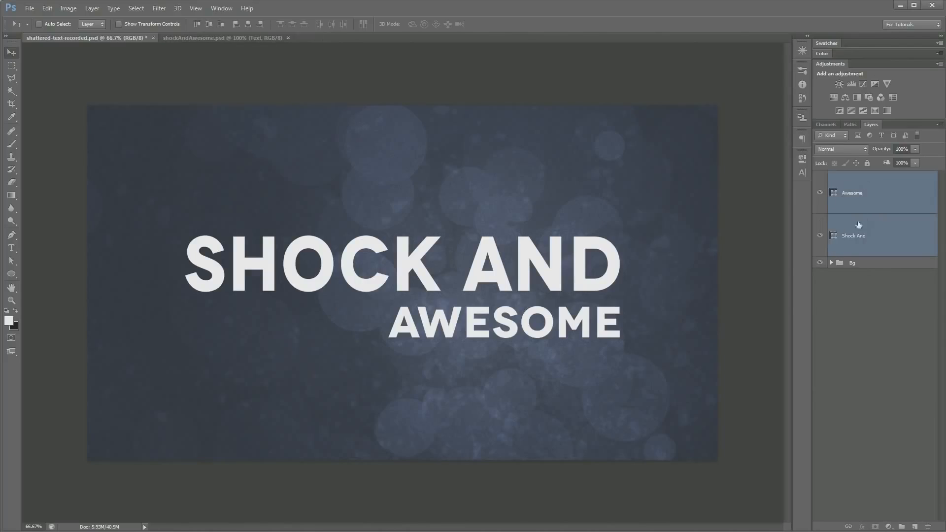
key(ctrl+z)
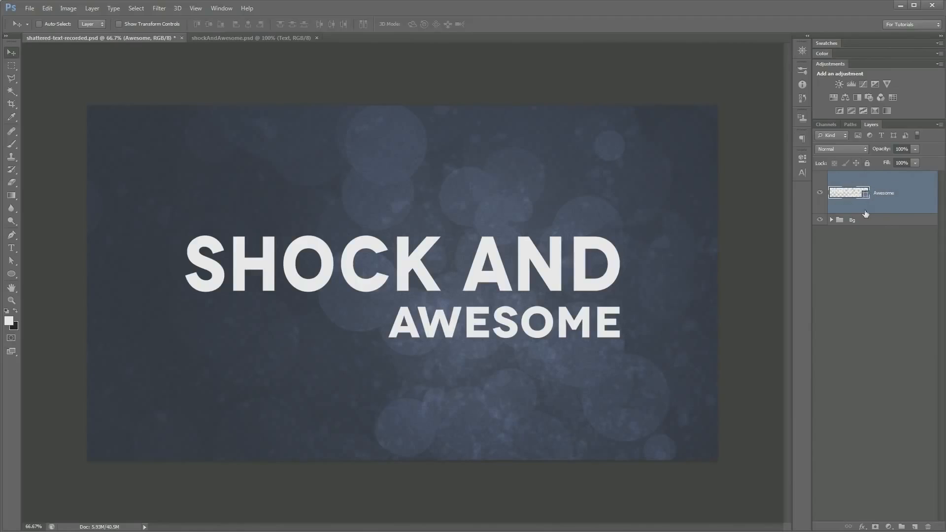
Activate the Brush tool and set white as the foreground color
key(b)
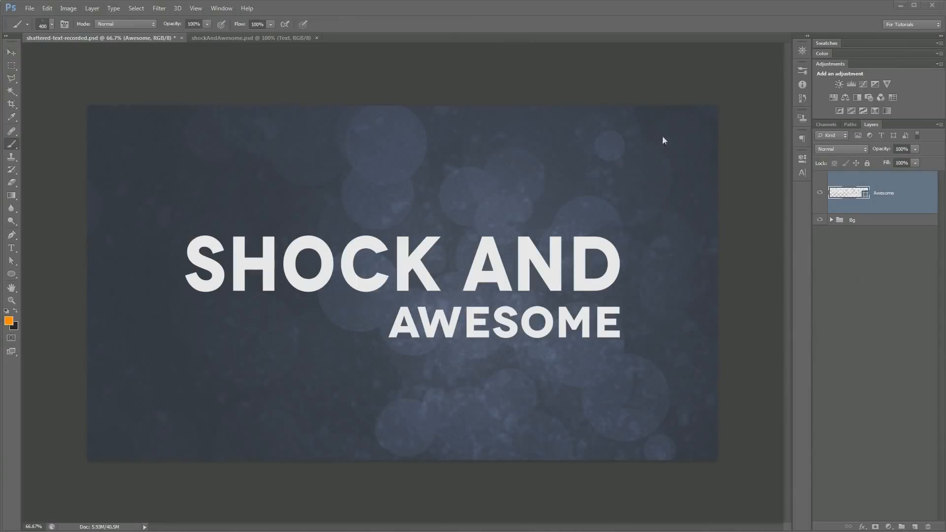
key(d)
key(x)
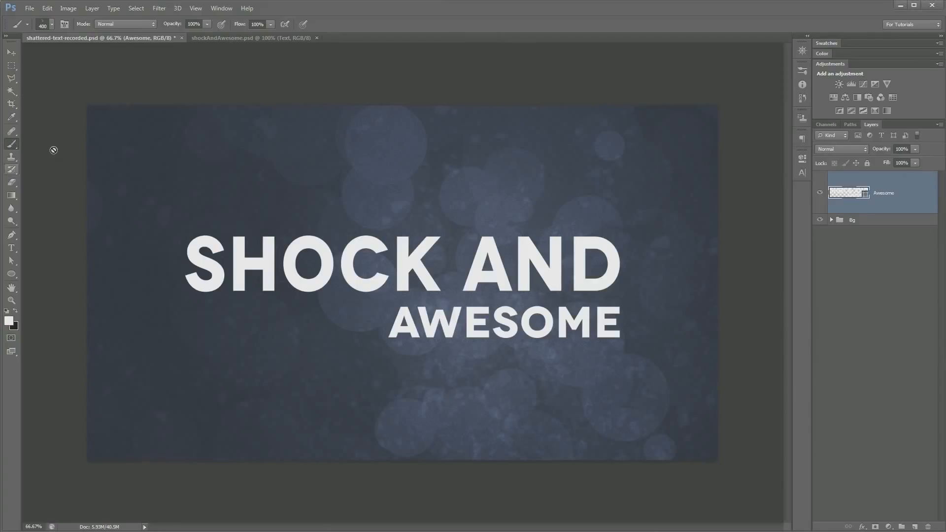
Replace the current brush presets with the media-militia-distressed.abr brush set
right_click(410, 189)
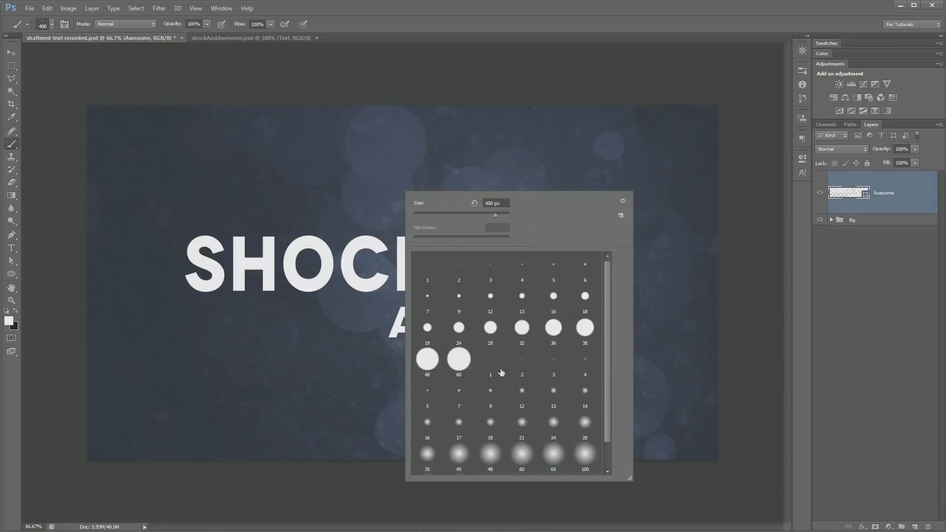
click(623, 202)
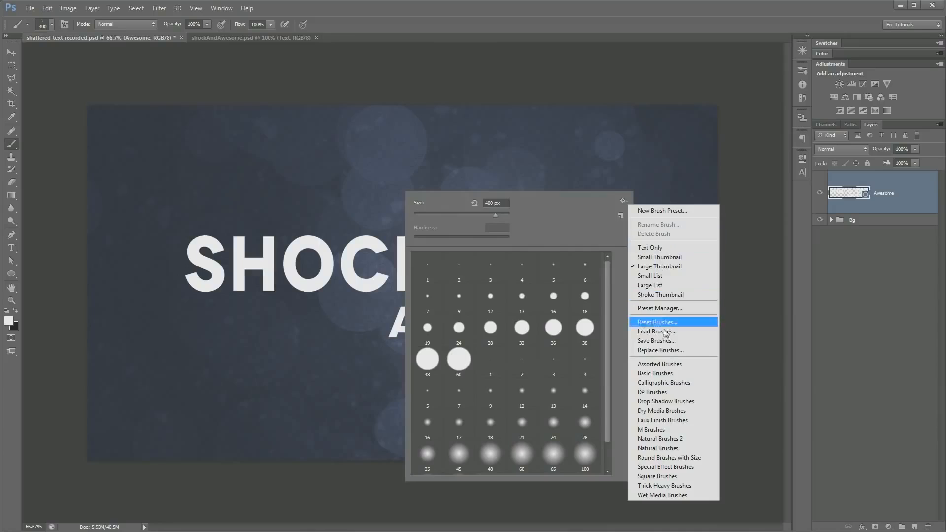
click(658, 351)
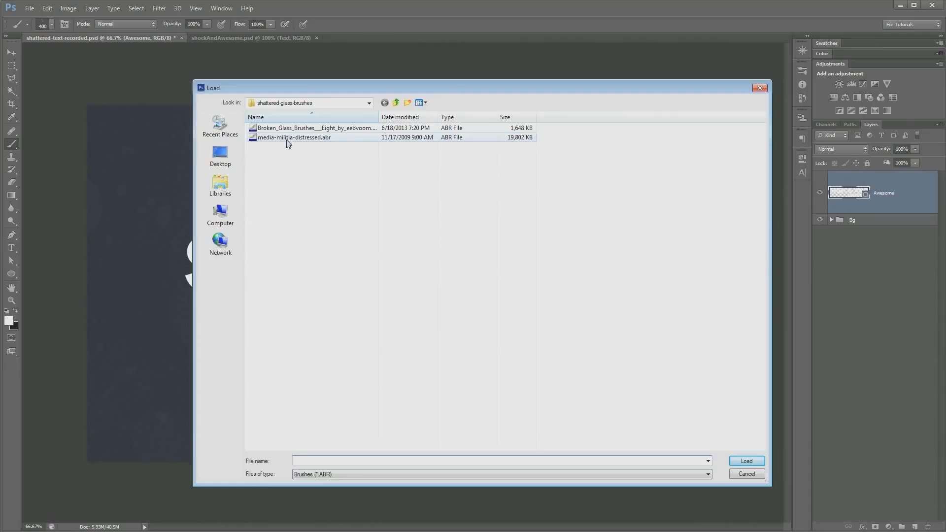
double_click(307, 140)
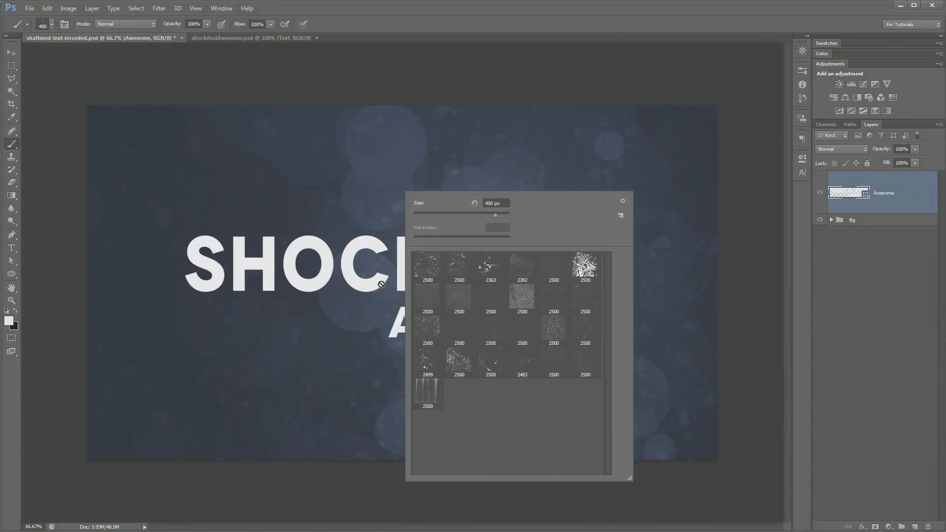
key(Return)
Add a Reveal All layer mask to the merged Awesome shape layer
click(8, 56)
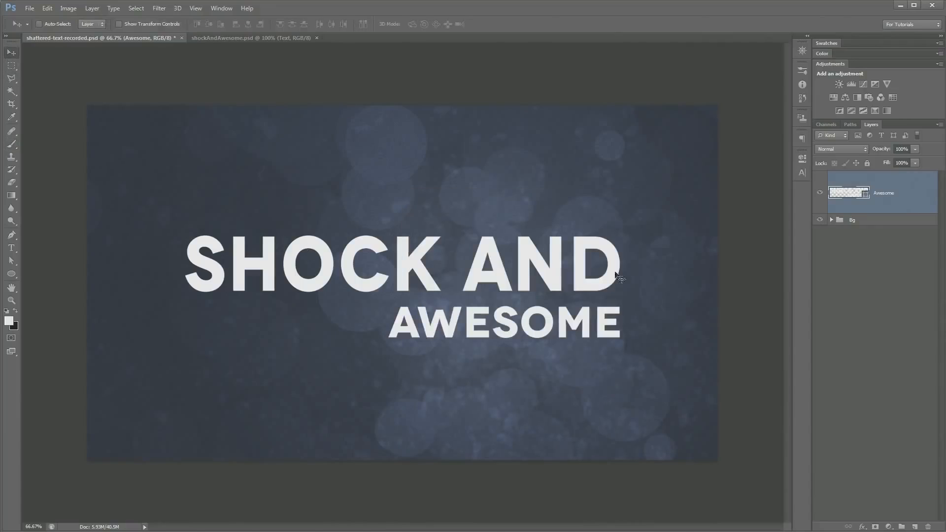
click(90, 9)
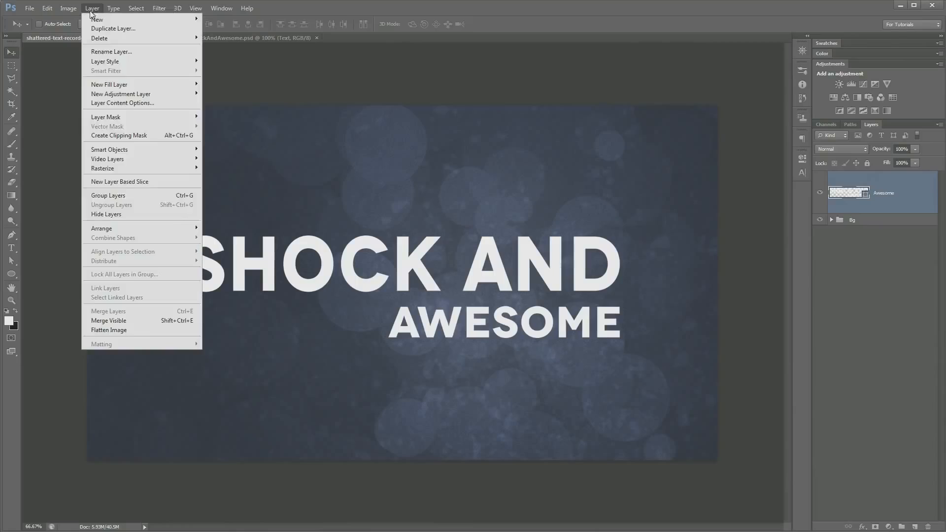
mouse_move(143, 118)
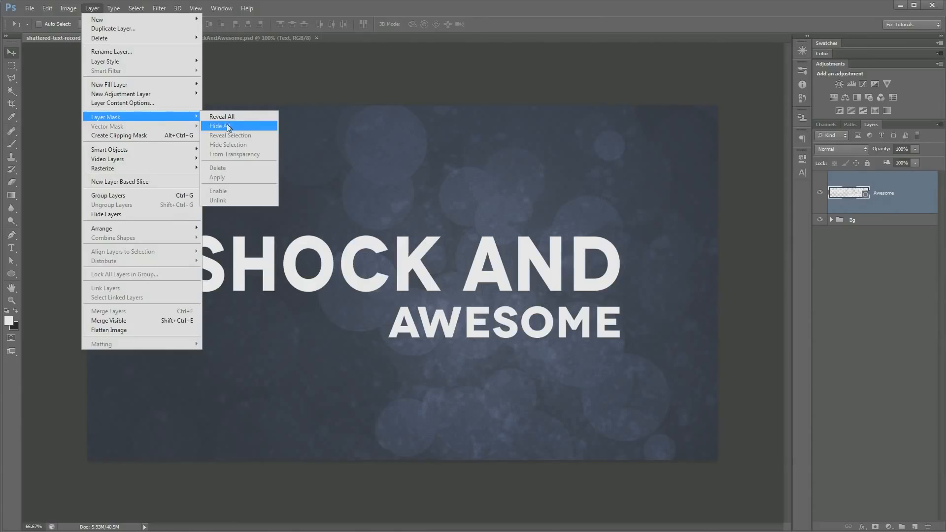
mouse_move(93, 9)
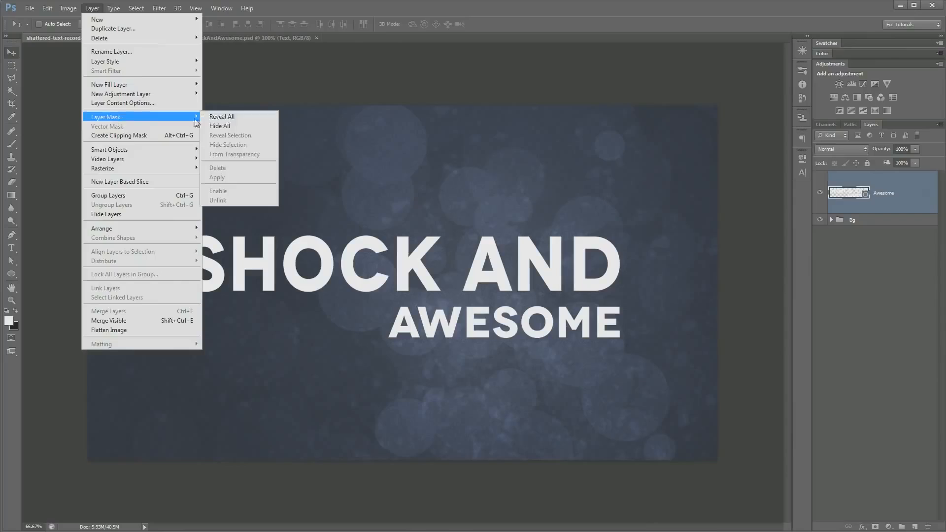
click(236, 117)
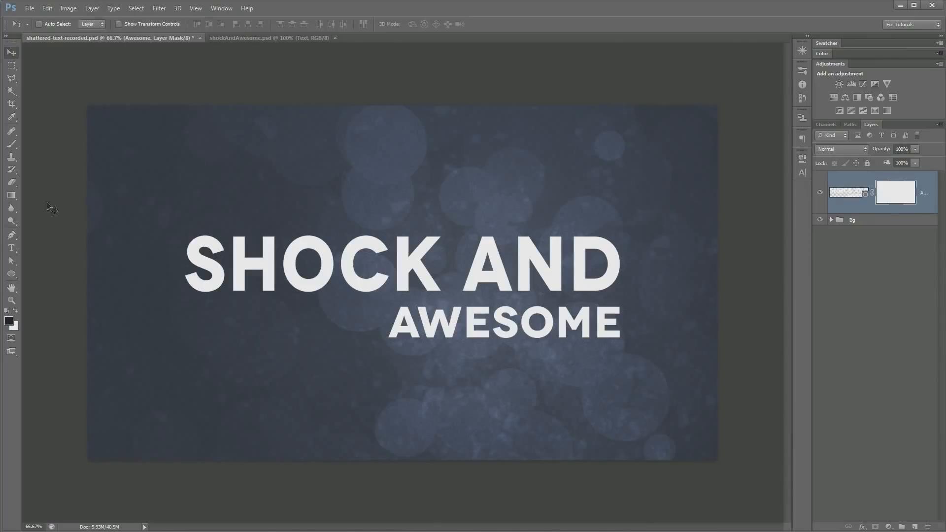
Stamp the first distressed brush at 825 px in black on the layer mask, over both halves of the text
click(12, 144)
right_click(468, 345)
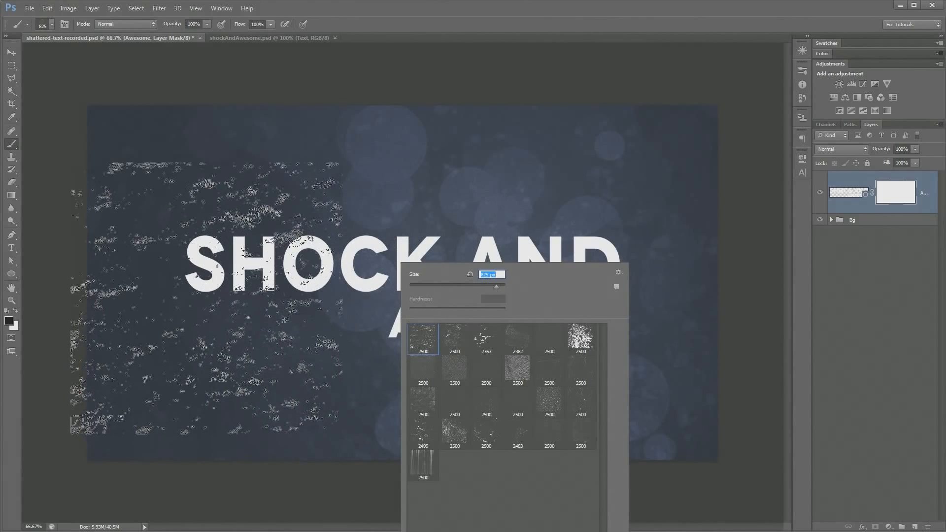
click(208, 302)
click(208, 302)
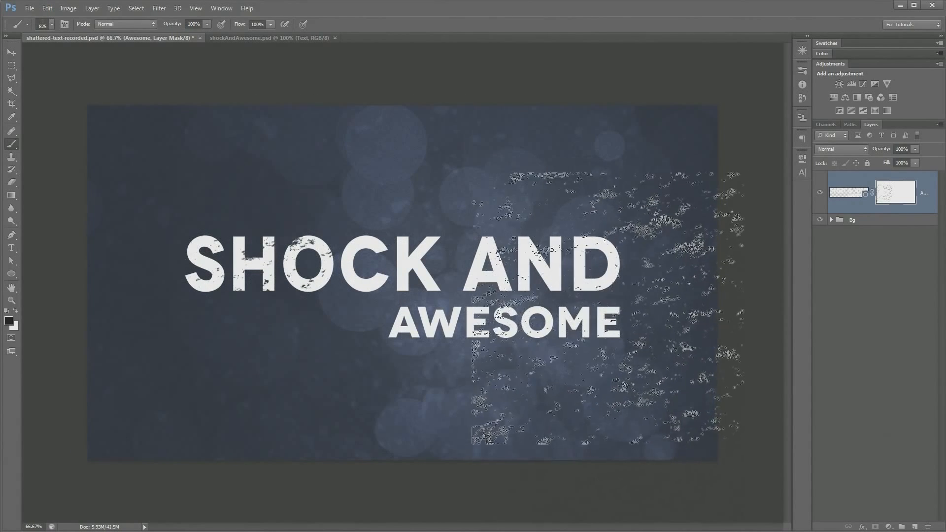
click(594, 311)
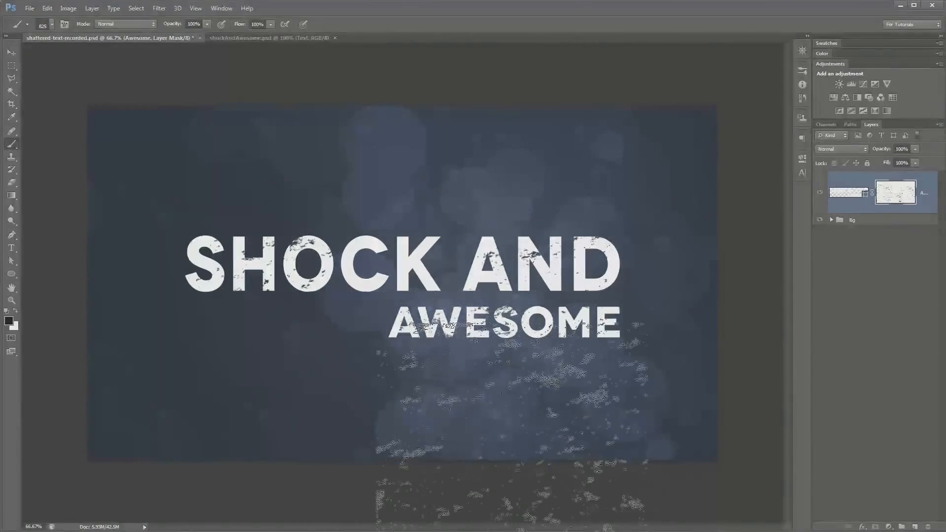
Try stamping the dense splatter brush over the word SHOCK, and undo the stamp
right_click(335, 283)
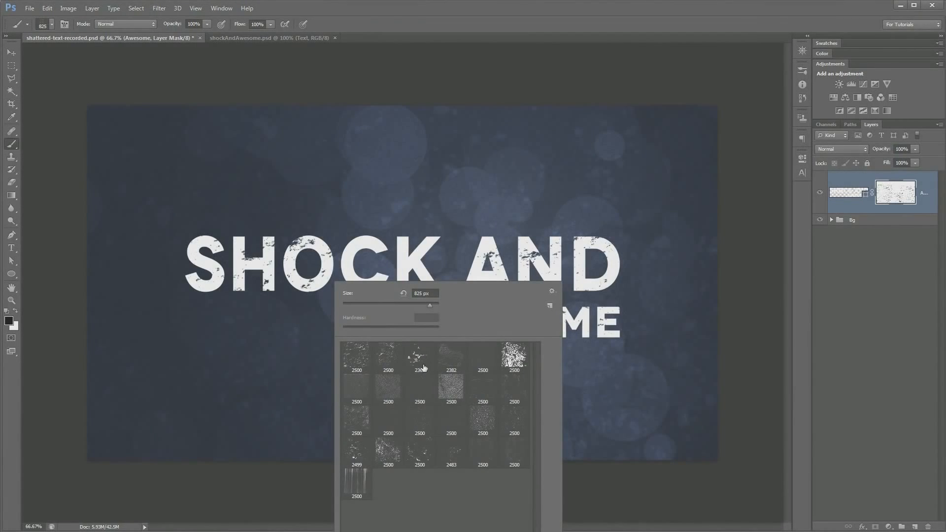
click(510, 365)
click(222, 278)
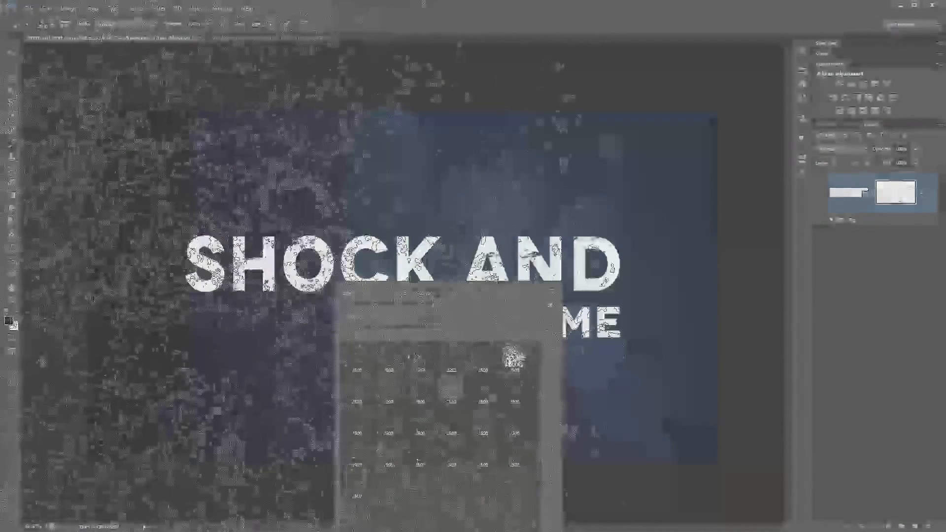
key(ctrl+z)
Stamp another grunge brush from the distressed set at 484 px on the mask to wear the text further
right_click(385, 247)
click(401, 392)
drag(477, 268, 476, 268)
click(495, 185)
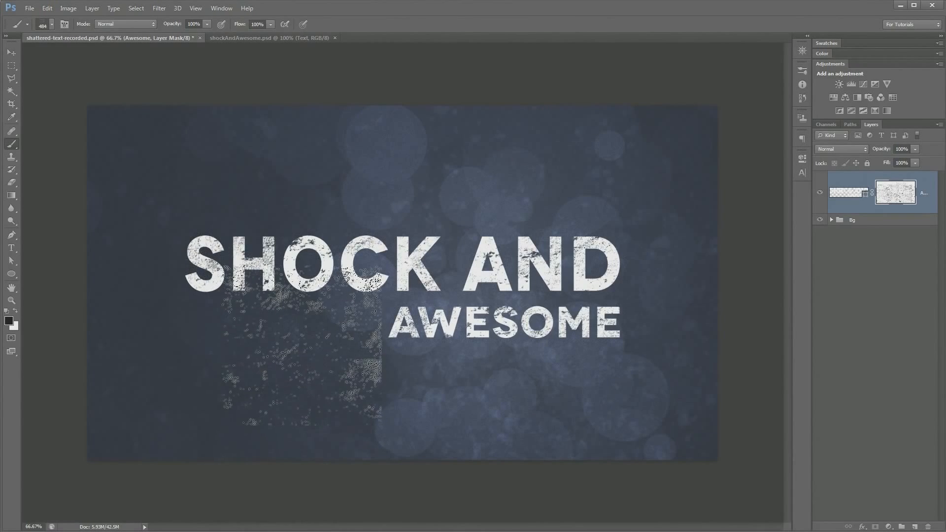
Stamp the fine speckle brush over the start of SHOCK on the mask, and reduce the brush size to 175 px
right_click(302, 345)
click(489, 418)
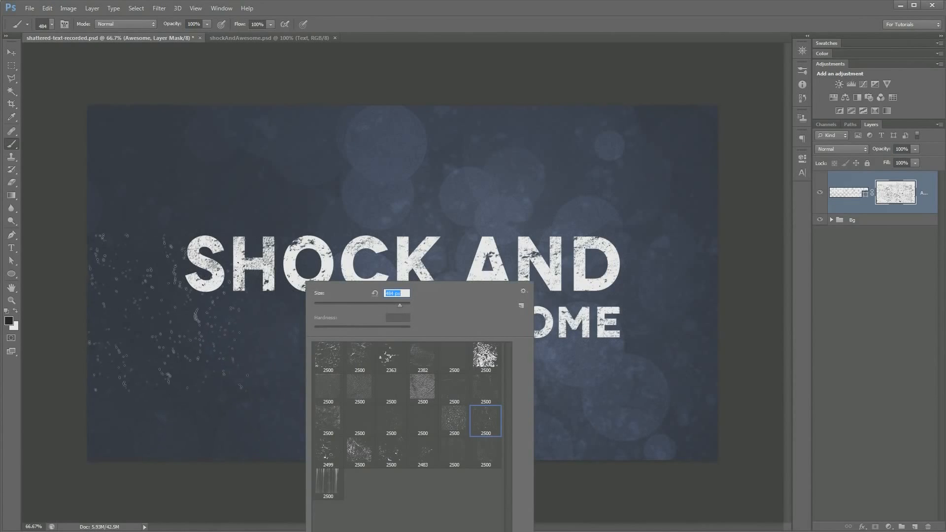
click(198, 295)
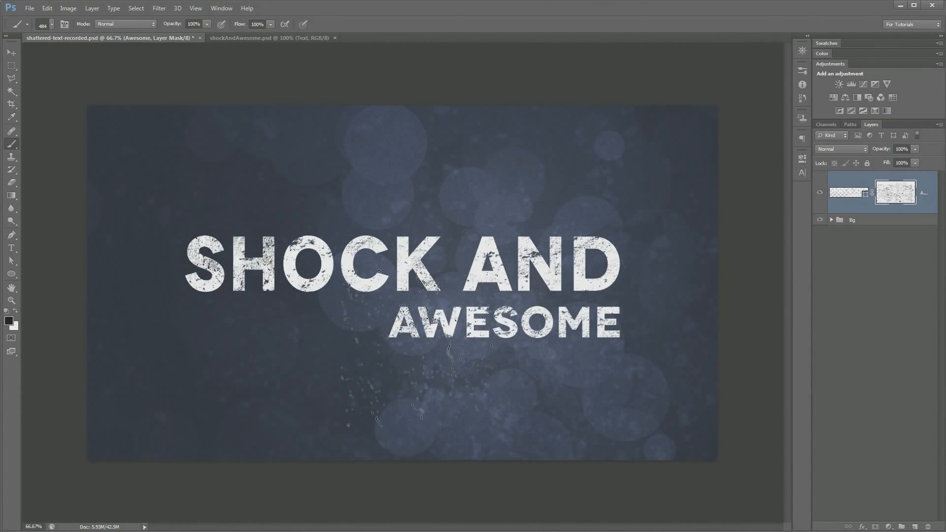
key(bracketleft)
key(bracketleft)
key(bracketleft)
key(bracketleft)
Choose the 2499 px distressed brush, reduce it to 250 px, and stamp it on the mask over the word AND
right_click(483, 341)
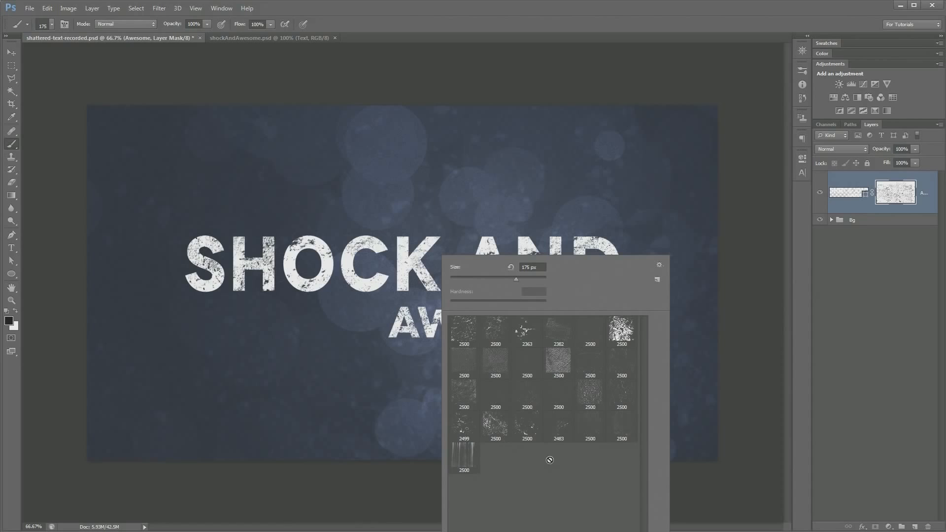
click(464, 428)
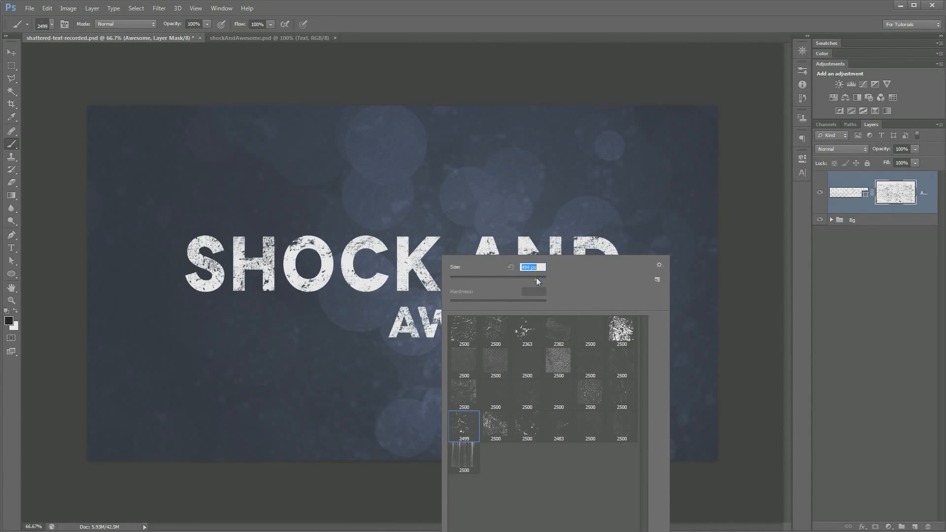
key(Return)
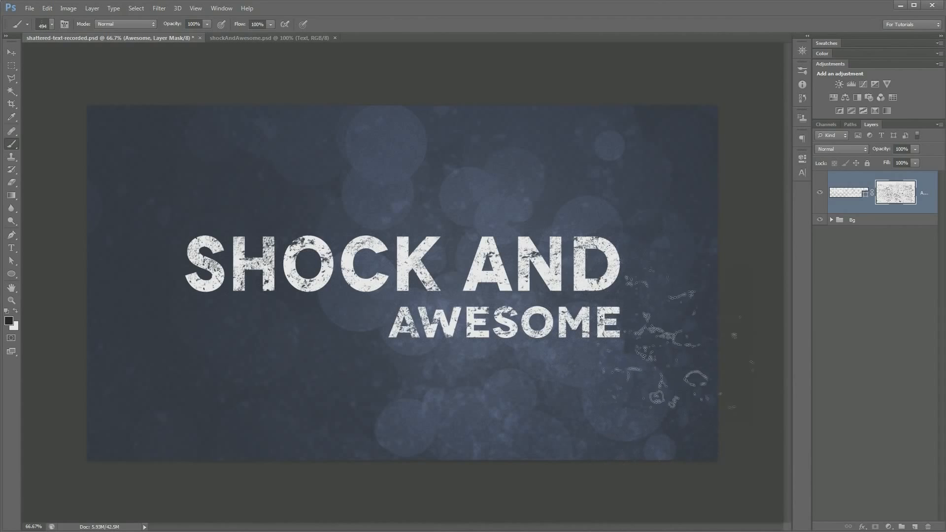
key(bracketleft)
key(bracketleft)
key(bracketleft)
click(511, 251)
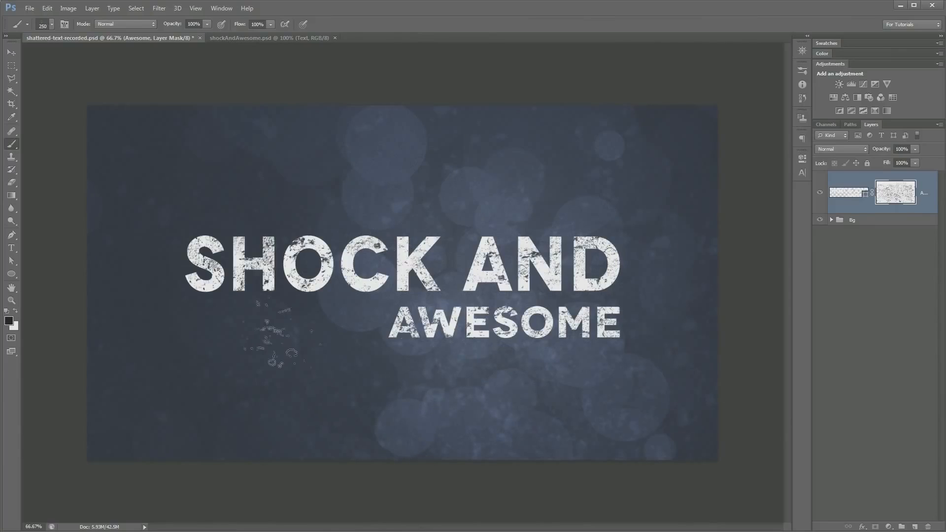
right_click(340, 274)
key(Escape)
Add a new layer named Shattered above the text layer, with white as the foreground color
click(915, 526)
key(x)
double_click(878, 185)
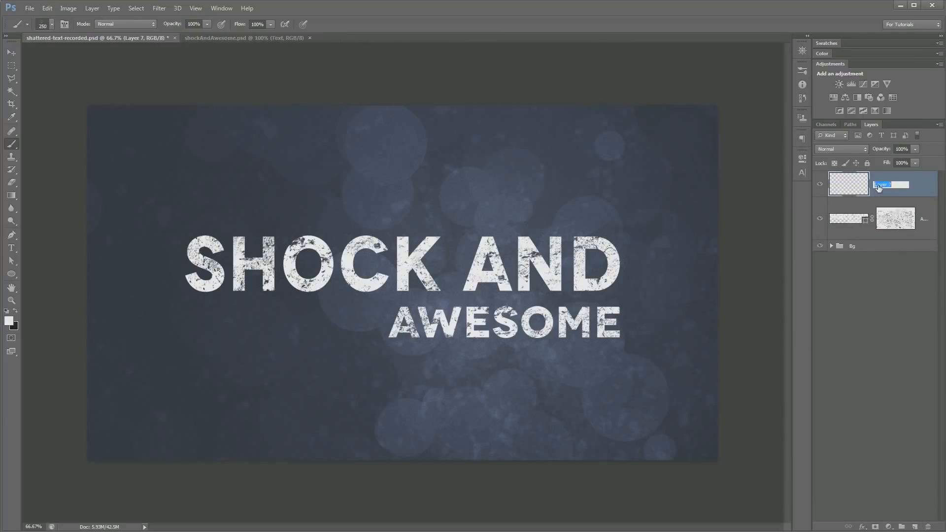
text(Shattered)
key(Return)
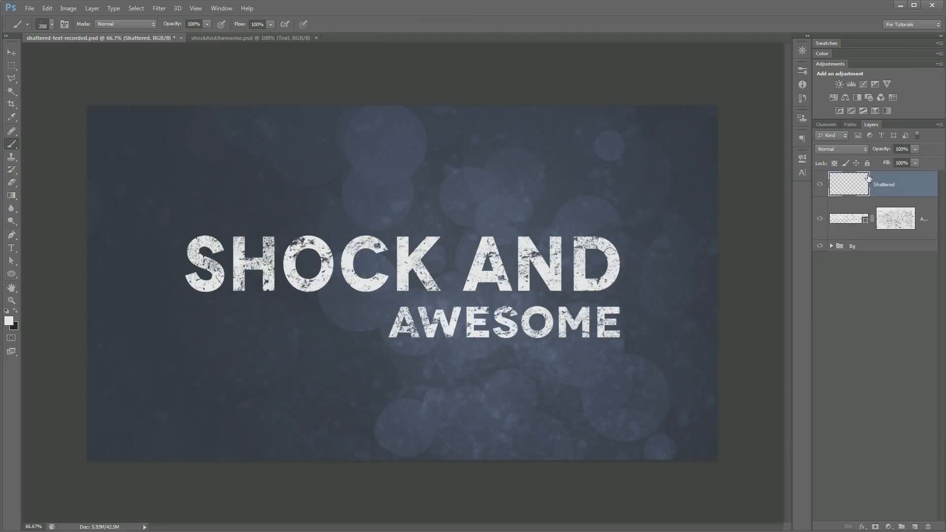
click(819, 183)
Load the Broken_Glass_Brushes___Eight_by_eebvoom.abr set in addition to the current brushes, and select the 967 px cracked-glass brush
right_click(557, 229)
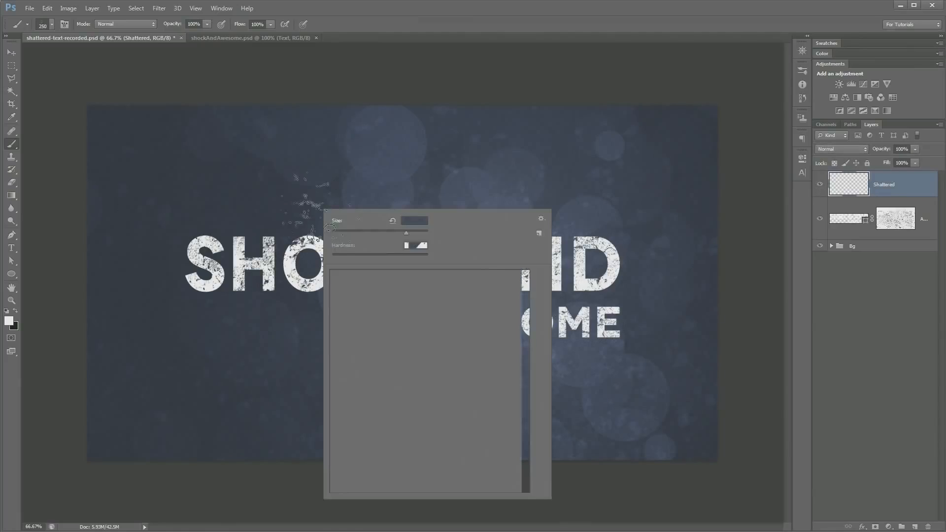
click(541, 219)
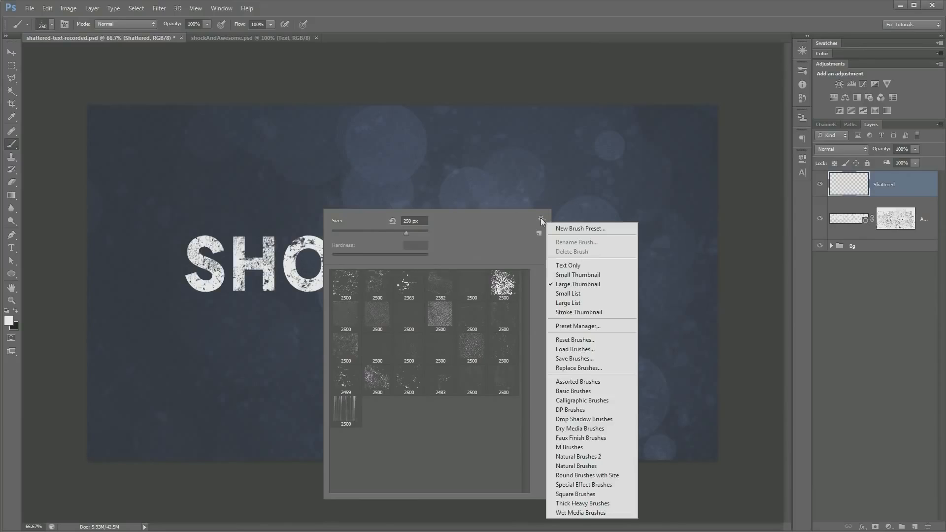
click(583, 353)
click(309, 131)
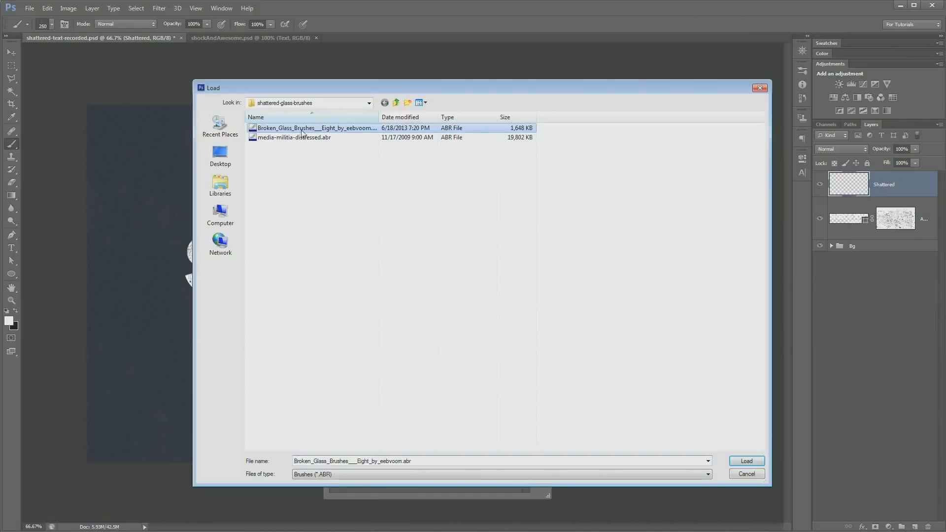
double_click(313, 129)
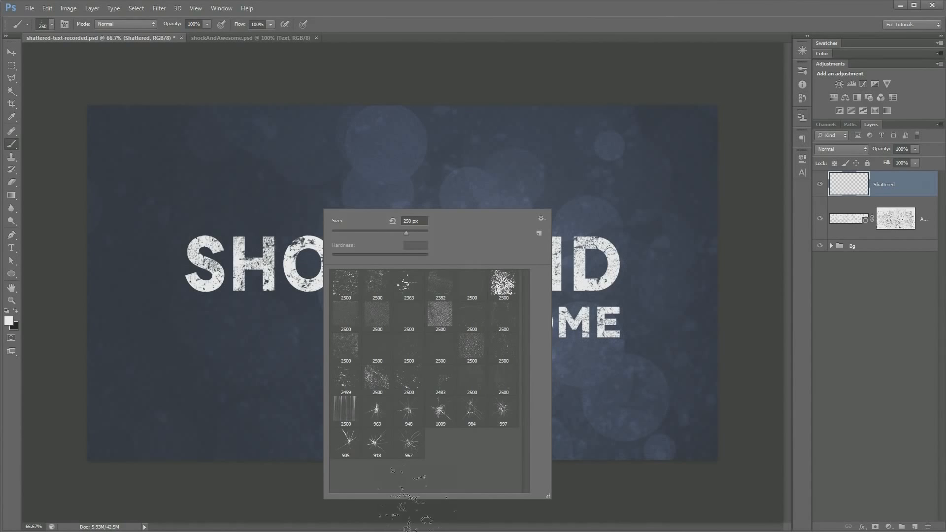
click(412, 443)
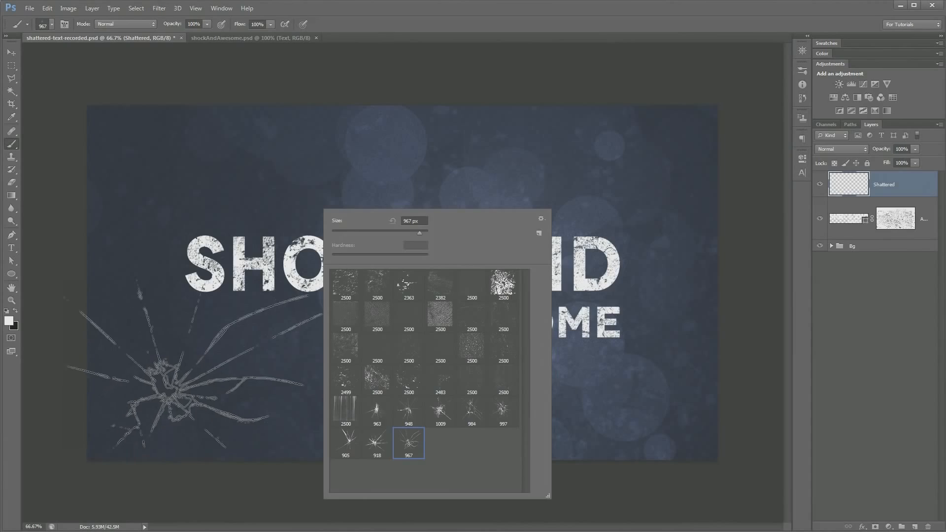
Try stamping the 967 px cracked-glass brush in white near the canvas's lower-left corner, and undo the stamps
click(168, 402)
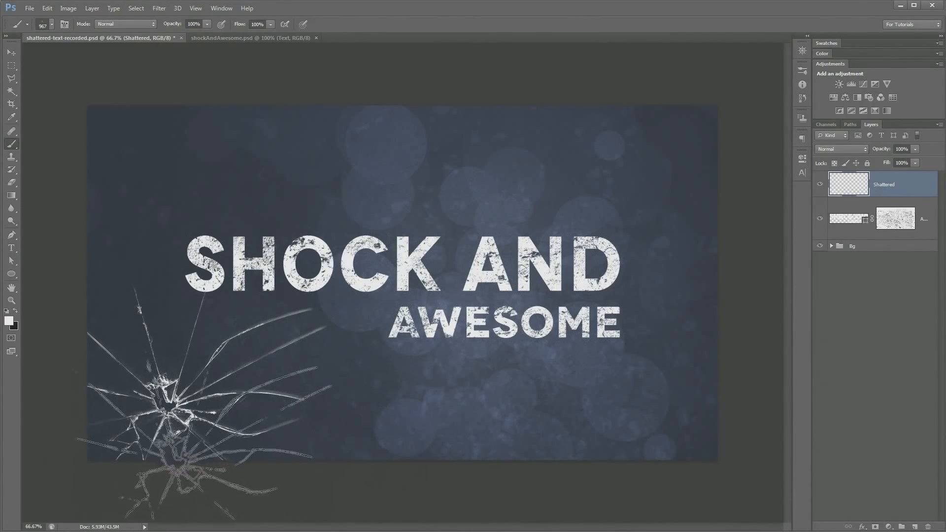
click(12, 52)
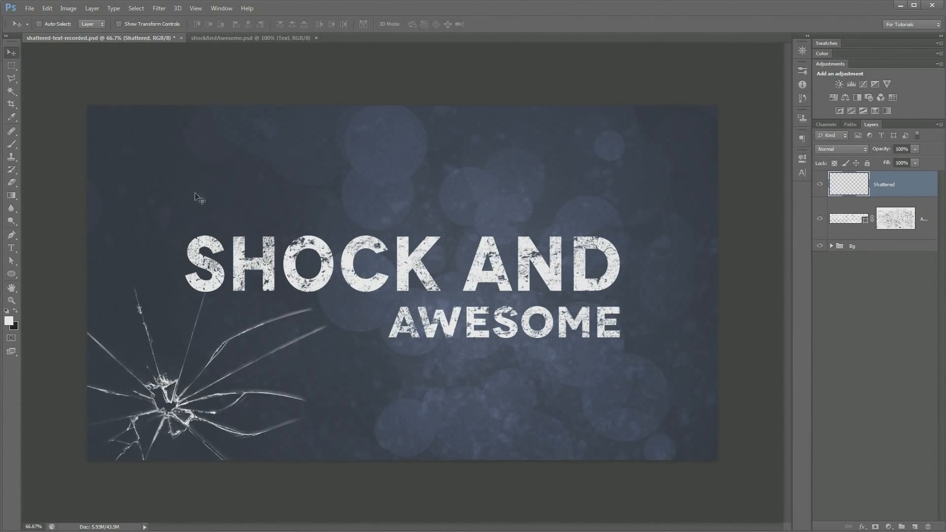
key(ctrl+z)
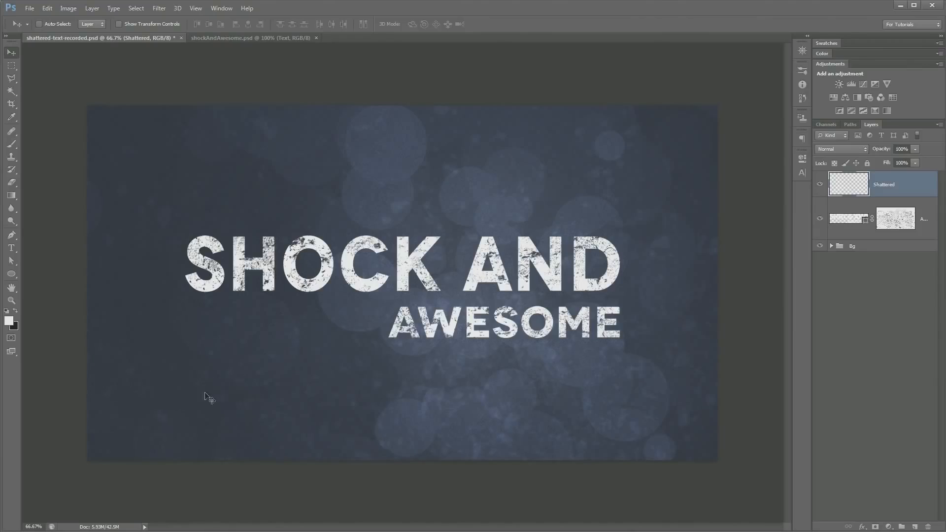
key(ctrl+z)
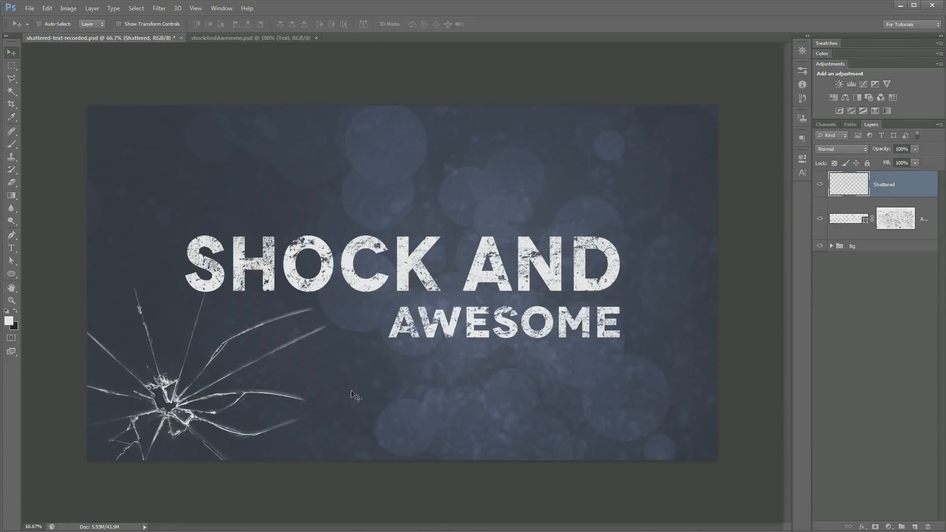
key(ctrl+z)
key(b)
right_click(248, 281)
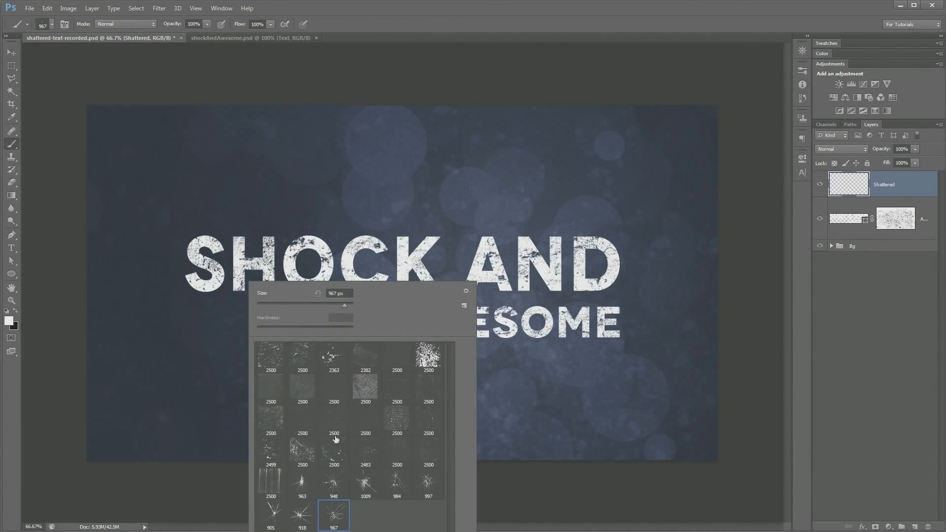
click(160, 365)
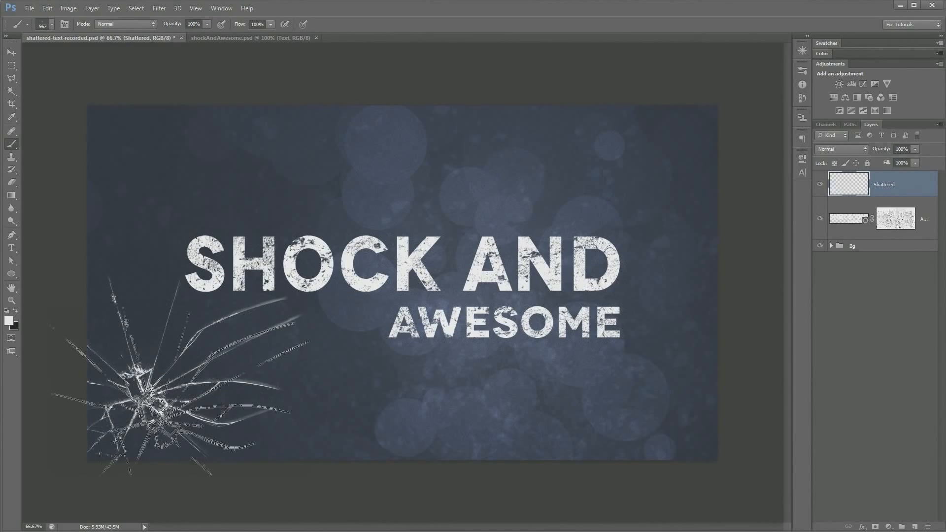
key(ctrl+z)
Set the foreground color to bright orange, ff9000
click(8, 321)
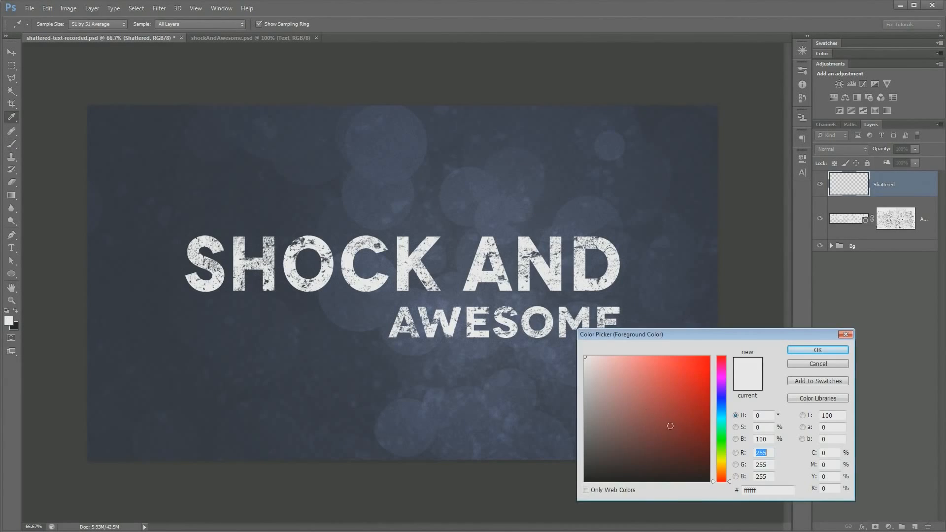
drag(718, 415, 720, 469)
click(709, 356)
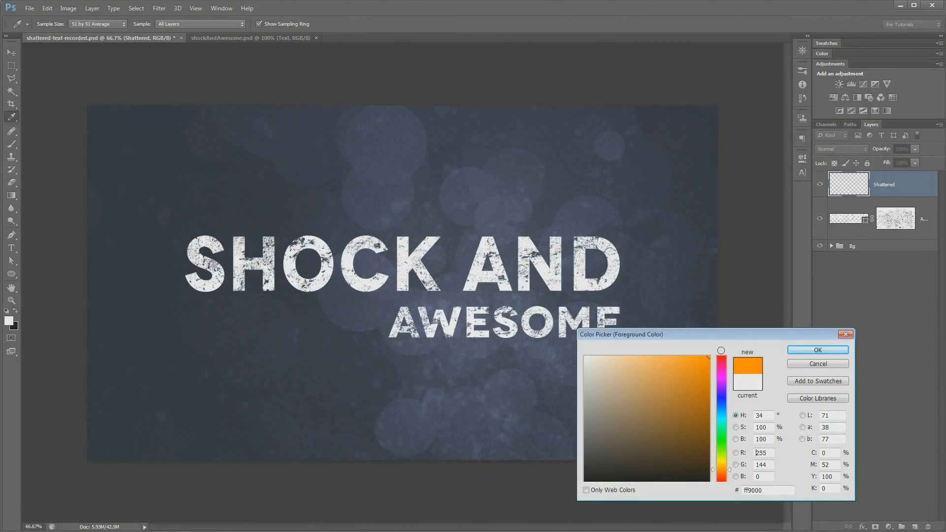
click(823, 351)
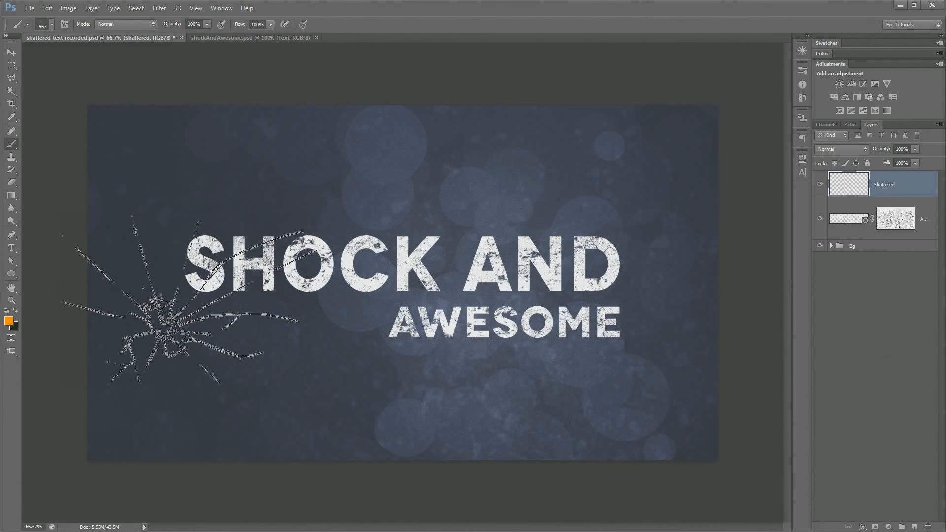
Stamp the 967 px cracked-glass brush in orange on the Shattered layer, below the S of SHOCK near the canvas's left edge and below AWESOME
click(168, 315)
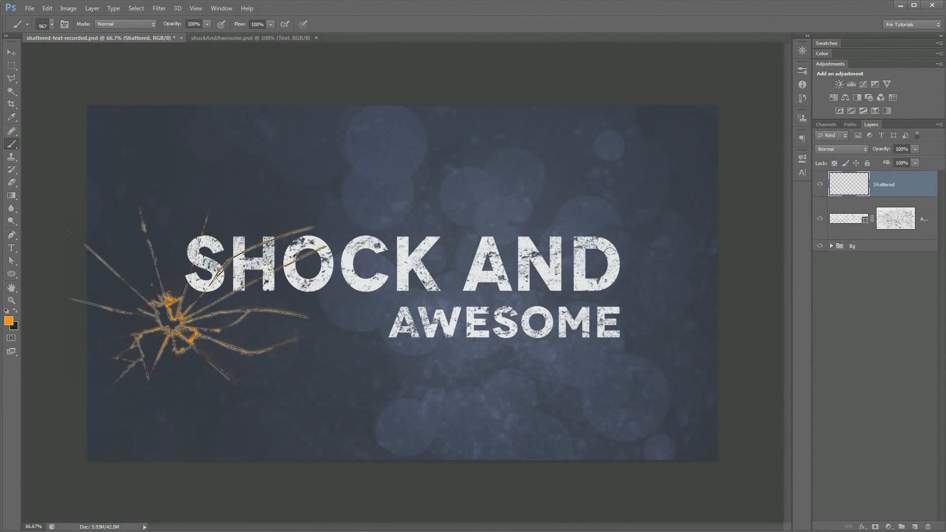
click(168, 316)
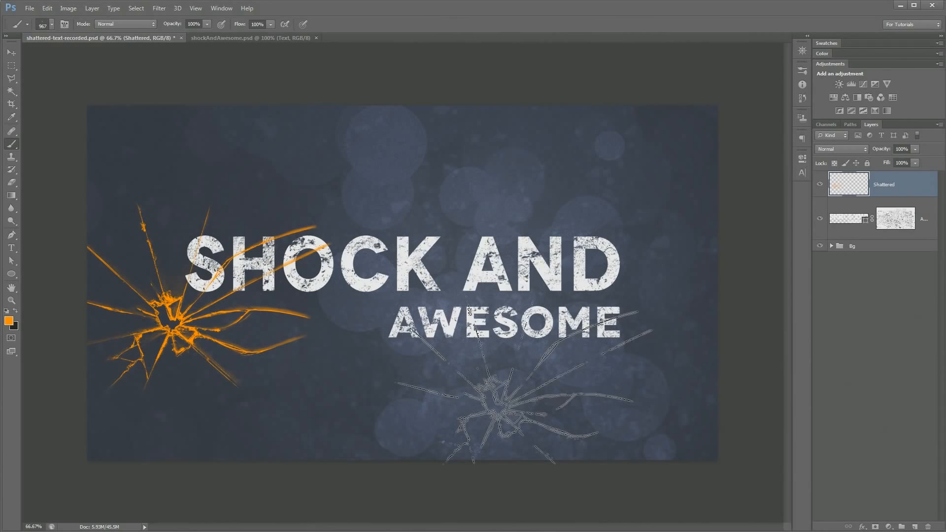
click(498, 406)
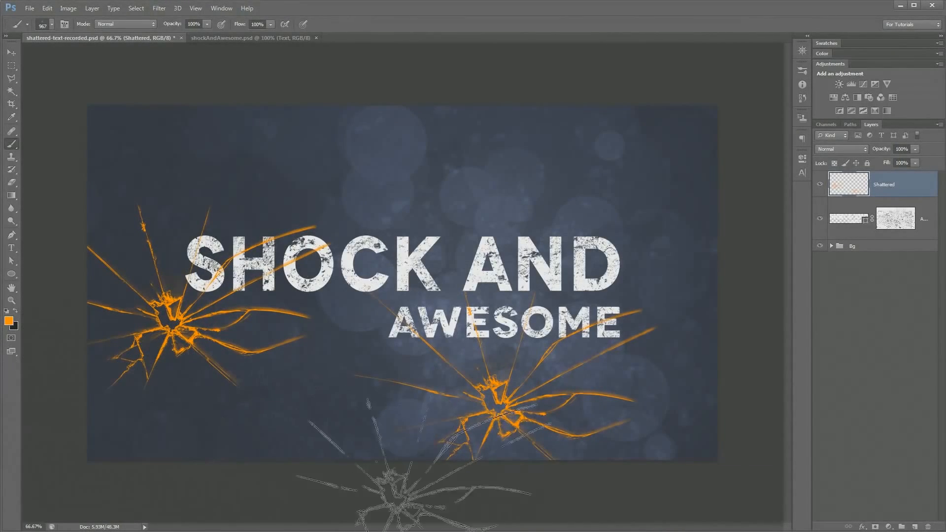
Stamp the 1009 px glass brush above the gap between SHOCK and AND, and the 948 px glass brush above the O of SHOCK
right_click(363, 282)
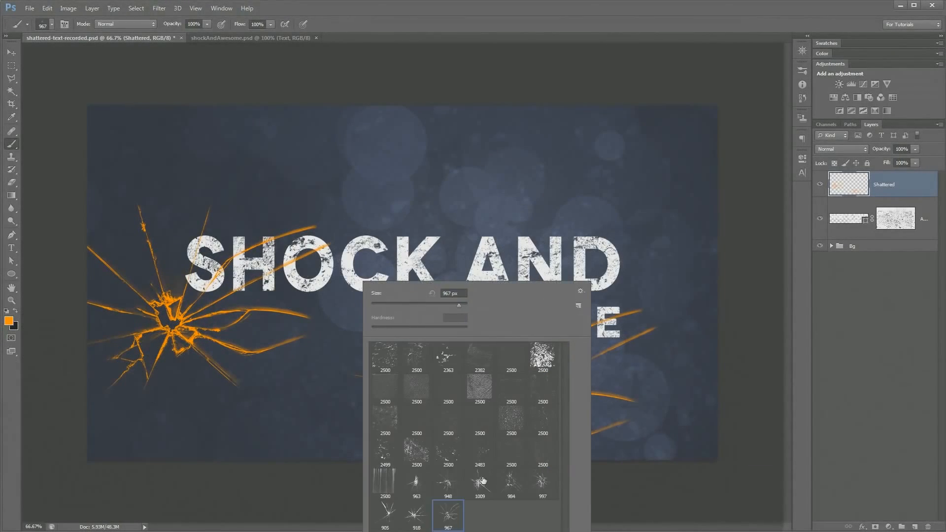
click(480, 485)
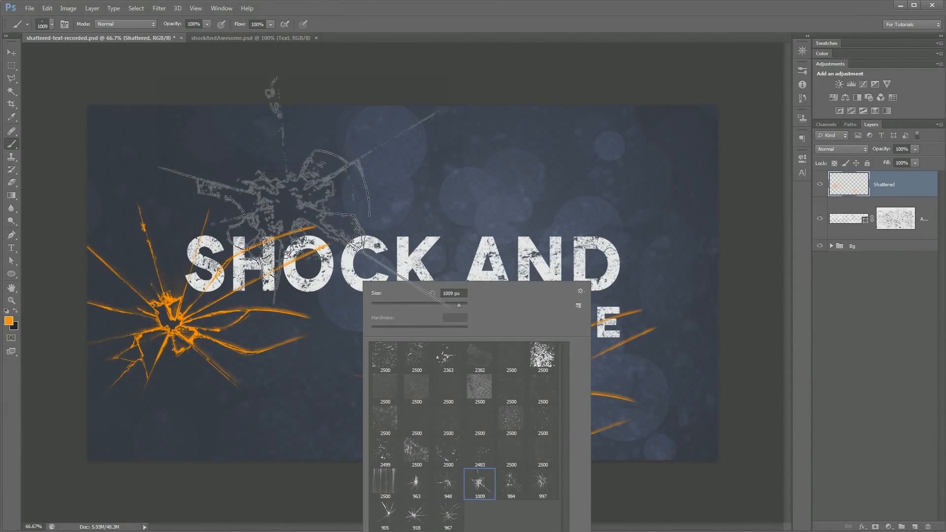
click(484, 154)
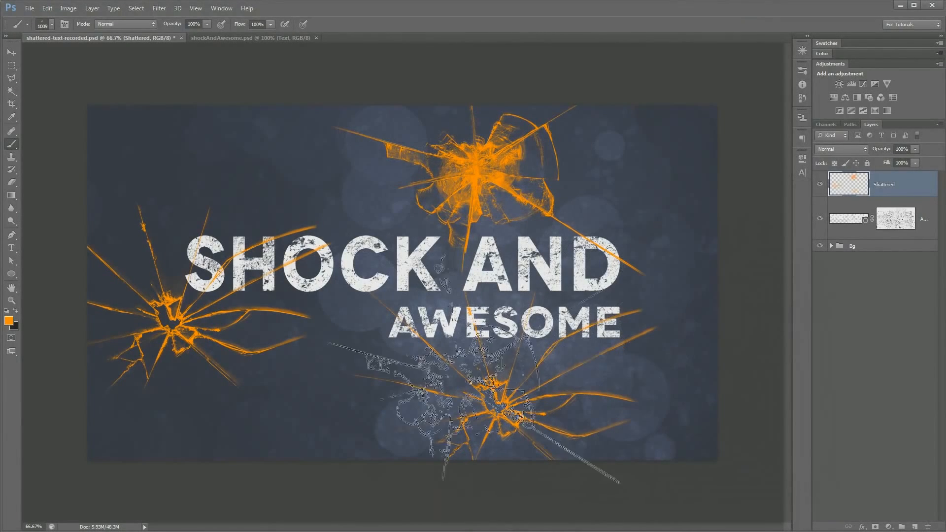
right_click(345, 397)
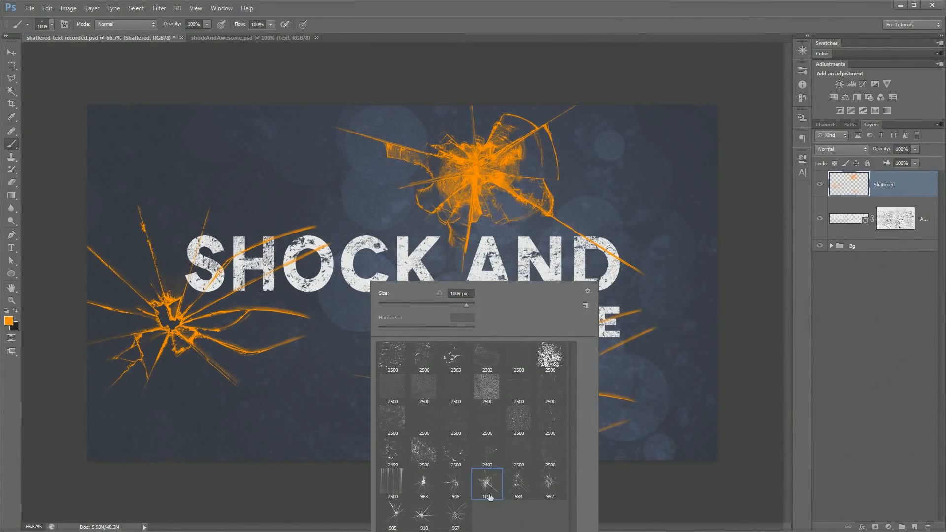
click(458, 481)
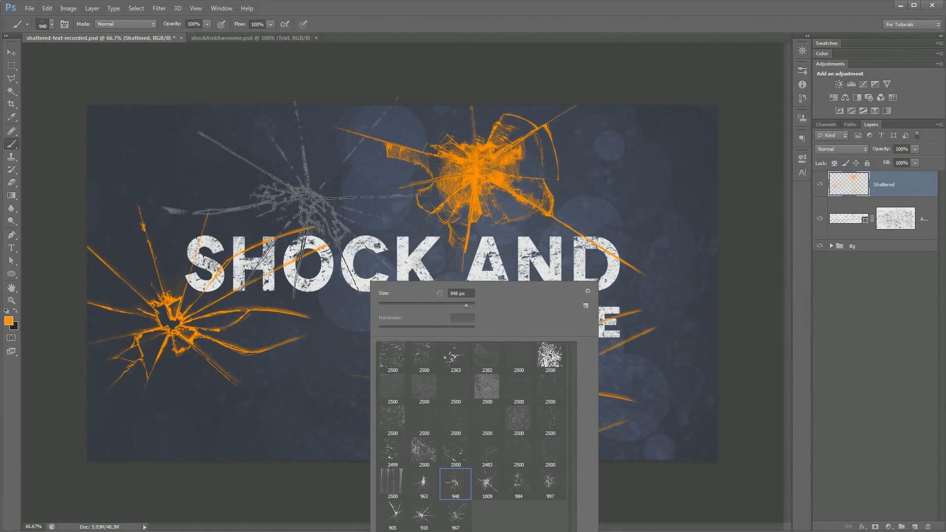
click(313, 193)
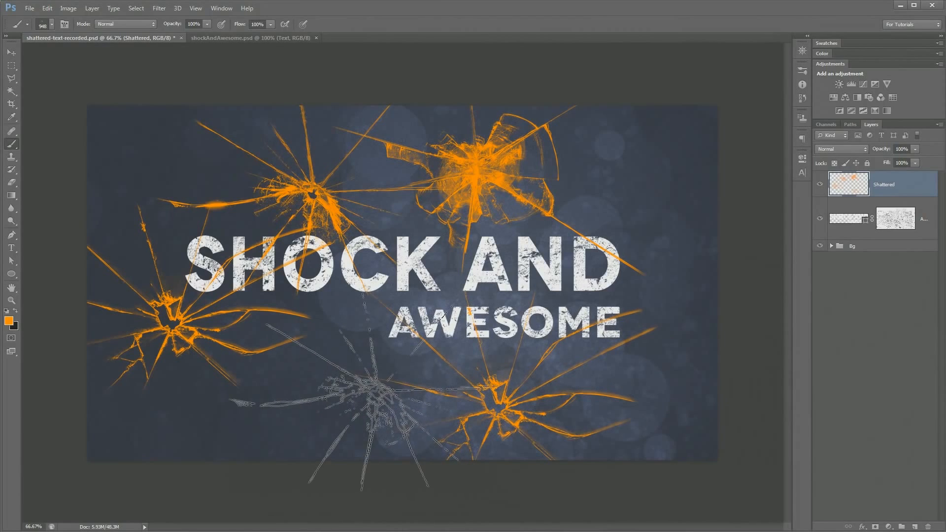
Reduce the 948 px glass brush to 250 px and stamp a small crack over the C of SHOCK
right_click(484, 304)
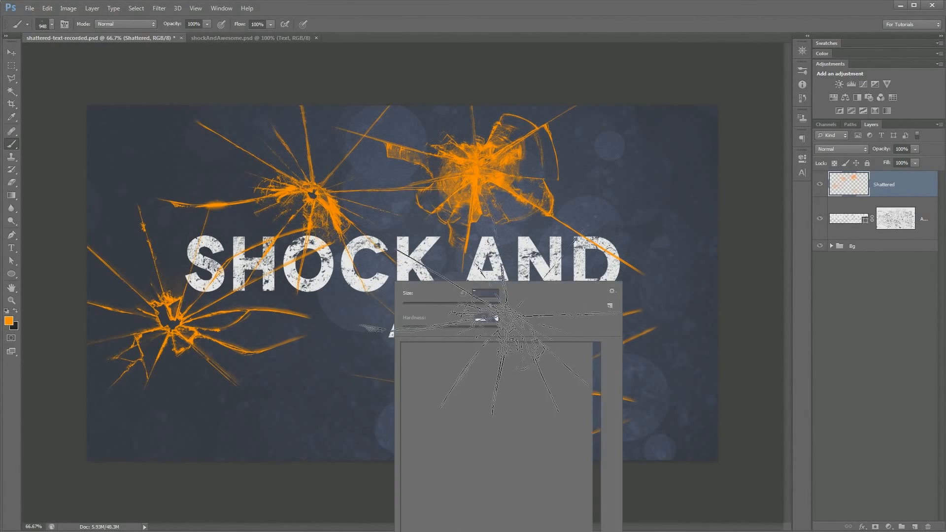
drag(486, 306, 481, 305)
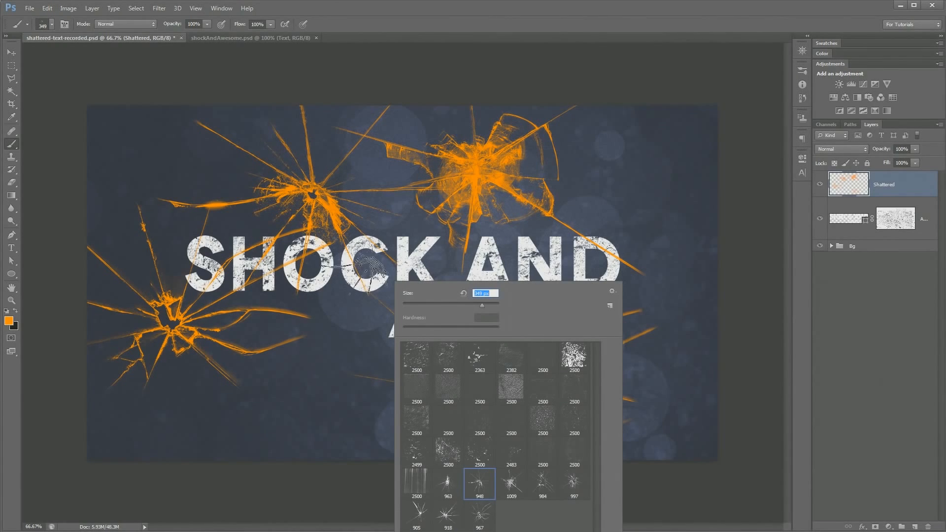
key(BackSpace)
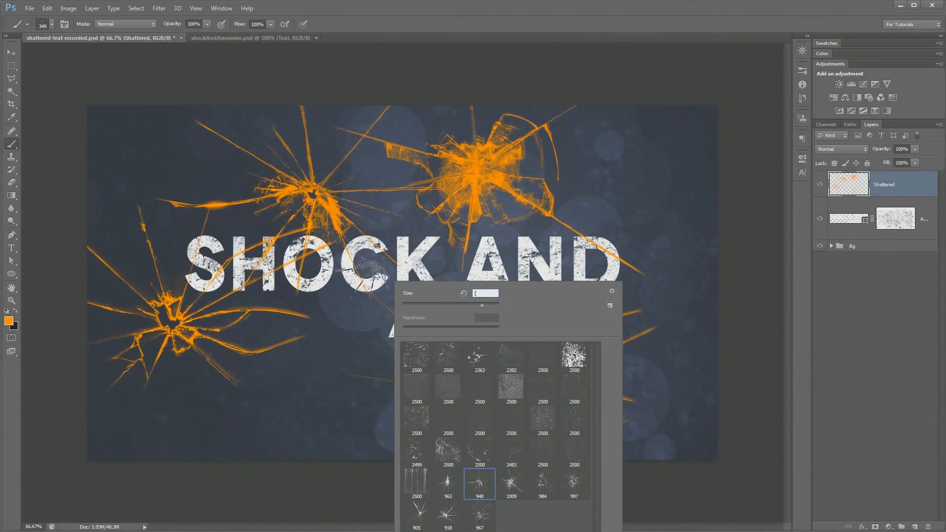
text(250)
key(Return)
click(762, 268)
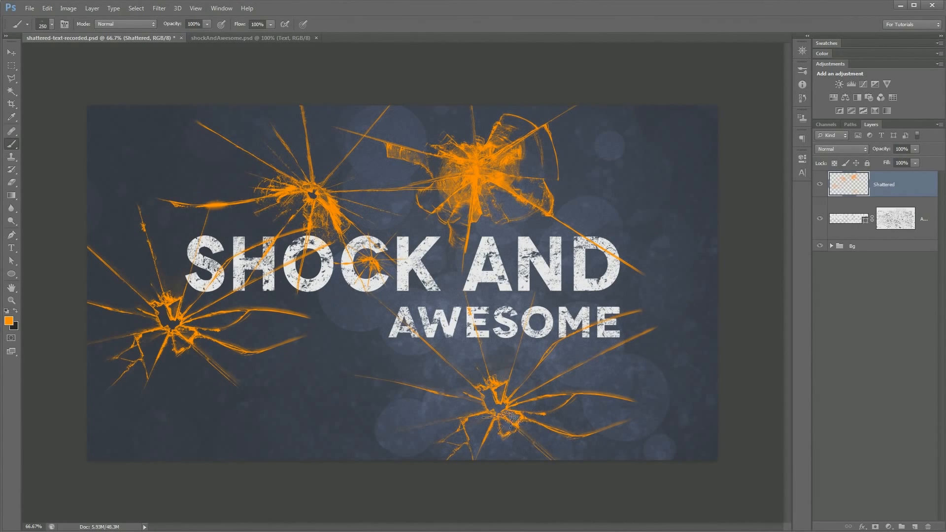
Stamp the 905 px glass brush below SHOCK, left of AWESOME, and again near the canvas's upper-right corner
right_click(400, 309)
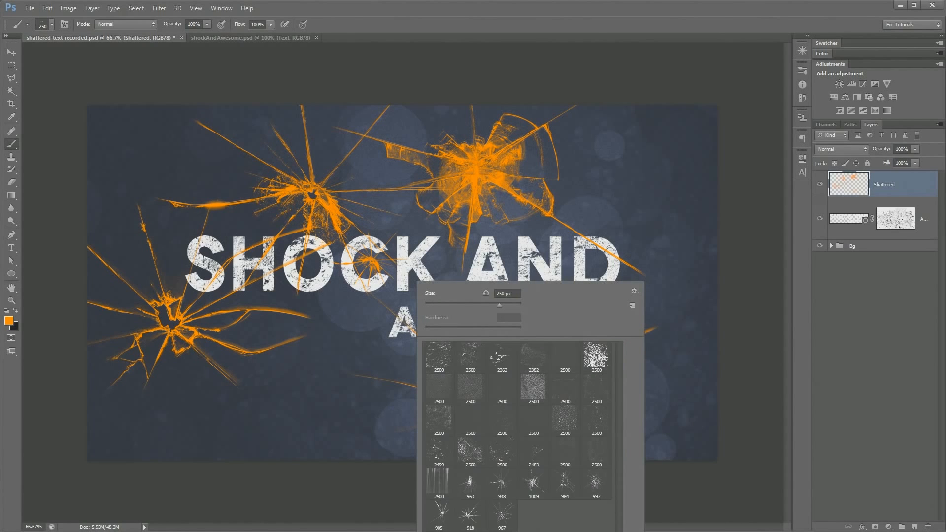
click(443, 515)
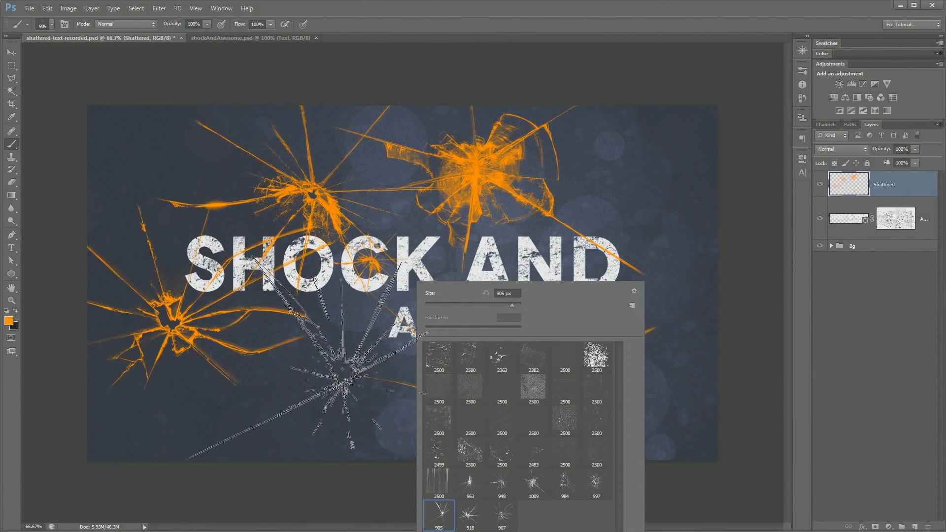
click(341, 372)
click(340, 370)
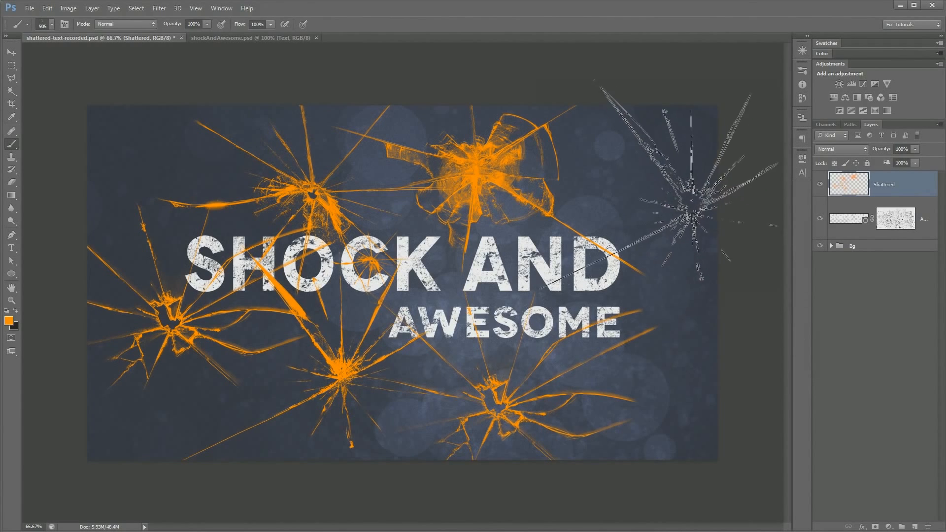
click(685, 197)
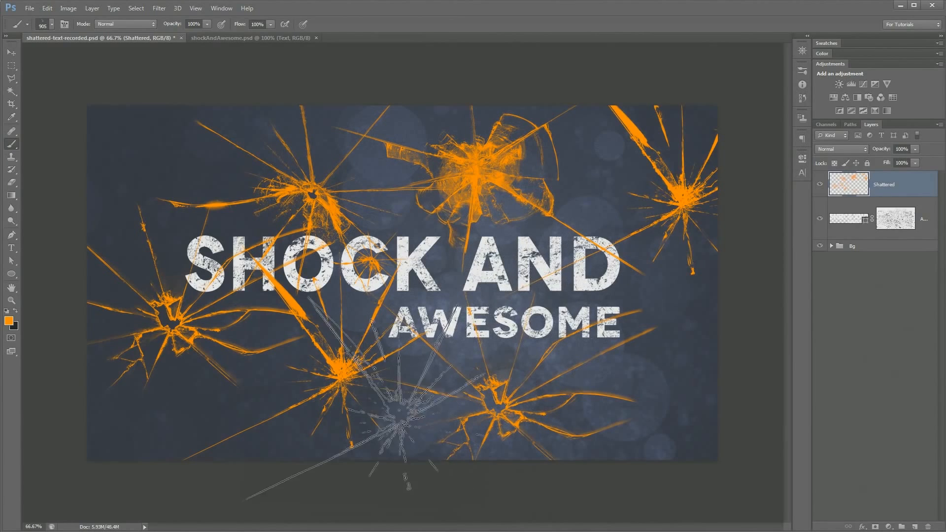
Choose the 918 px glass brush, reduce it to 400 px, and stamp a crack between the words SHOCK and AND
right_click(419, 379)
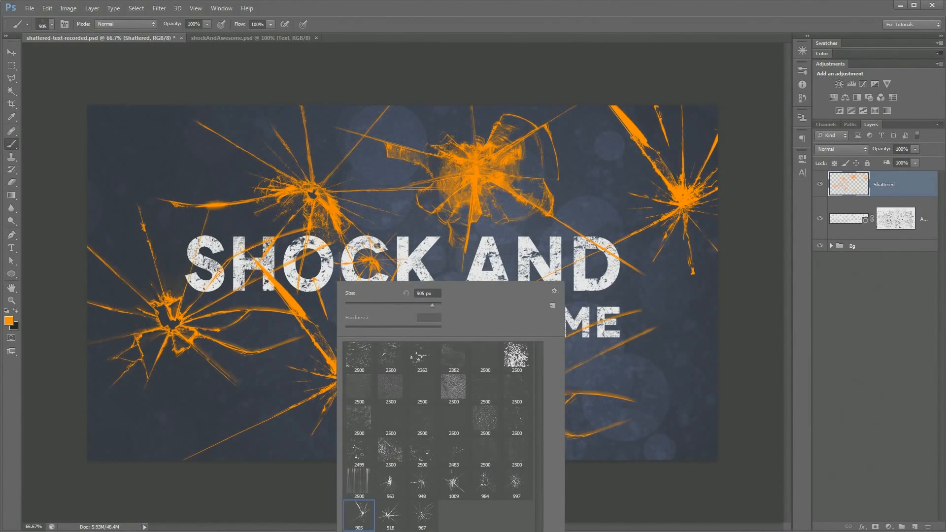
click(390, 515)
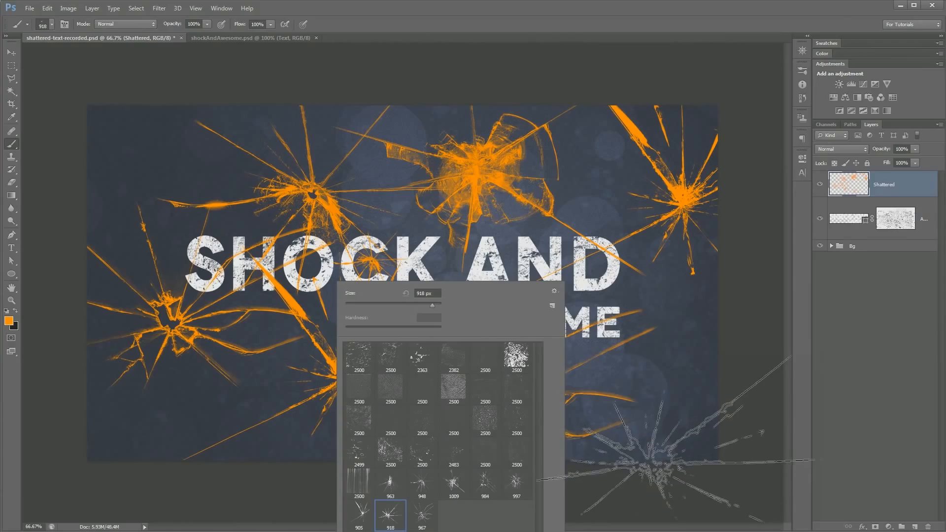
click(666, 467)
key(bracketleft)
key(bracketleft)
key(bracketleft)
key(bracketleft)
key(bracketleft)
key(bracketleft)
key(bracketleft)
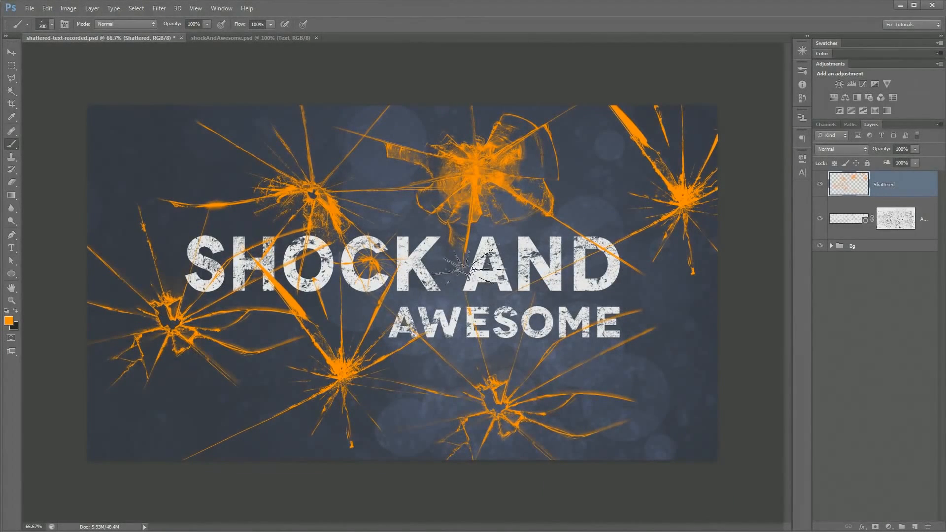
click(463, 268)
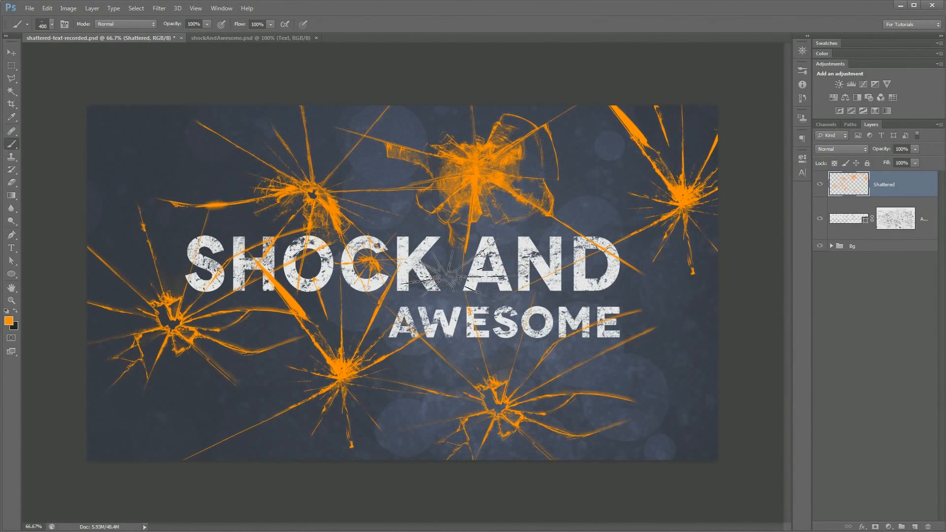
click(447, 275)
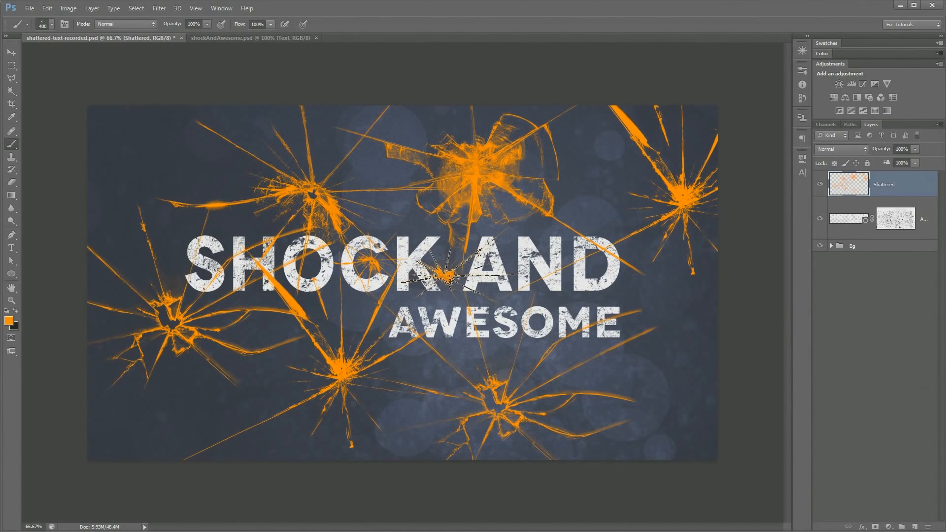
Load the Shattered layer's cracks as a selection and convert it to a work path with a tolerance of 1.0 pixels
key(v)
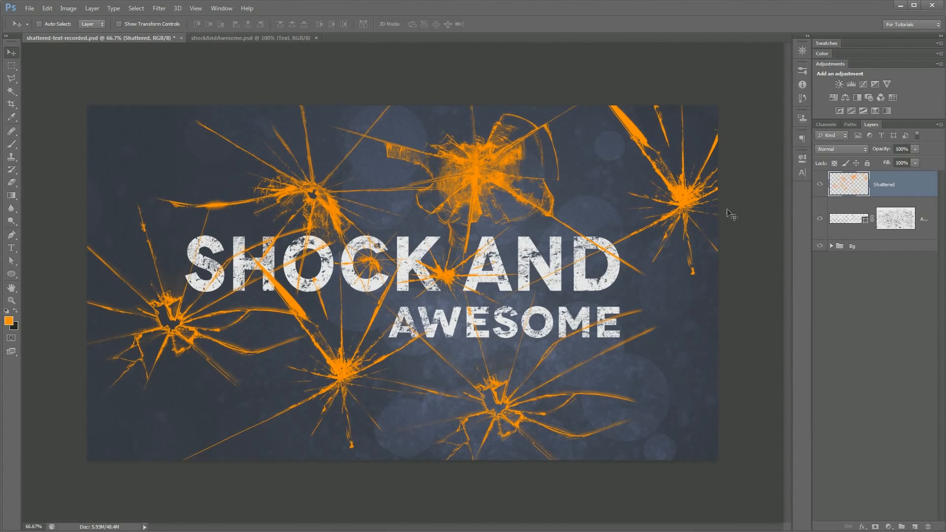
ctrl+click(848, 182)
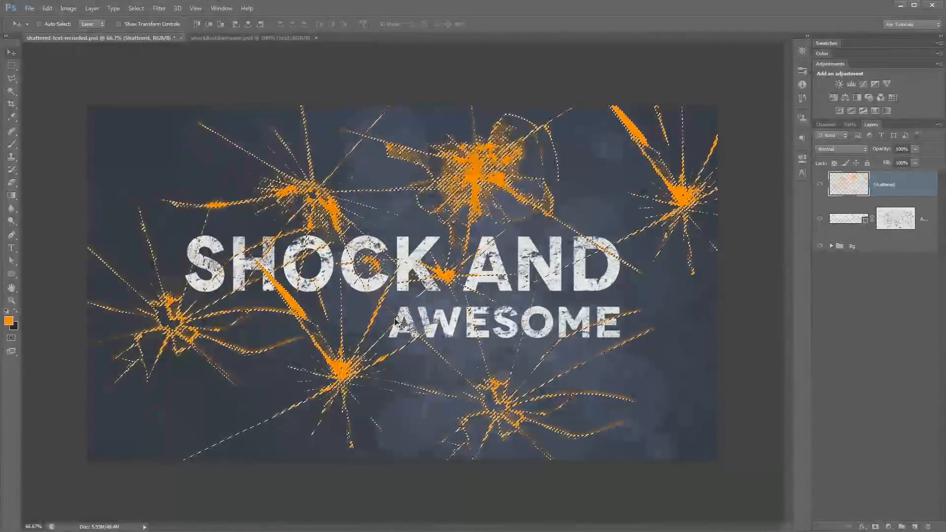
click(11, 65)
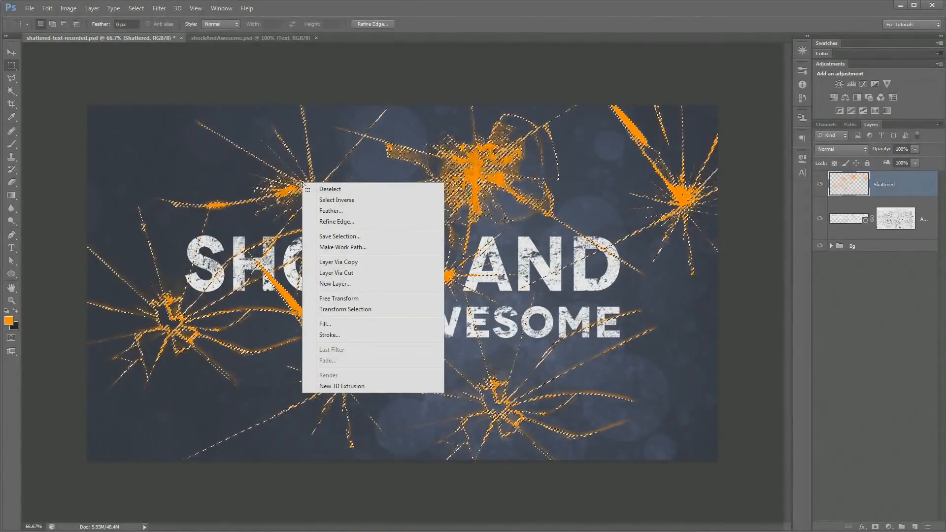
click(353, 248)
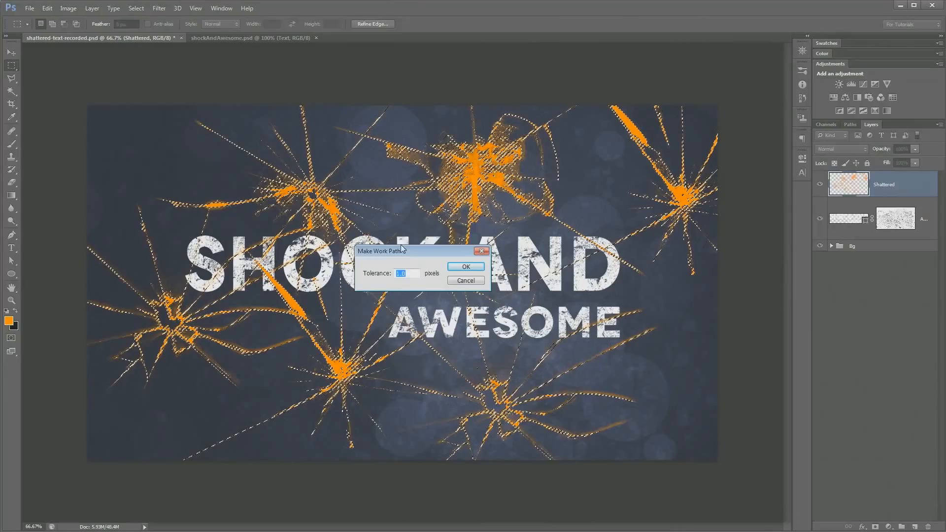
drag(404, 253, 401, 238)
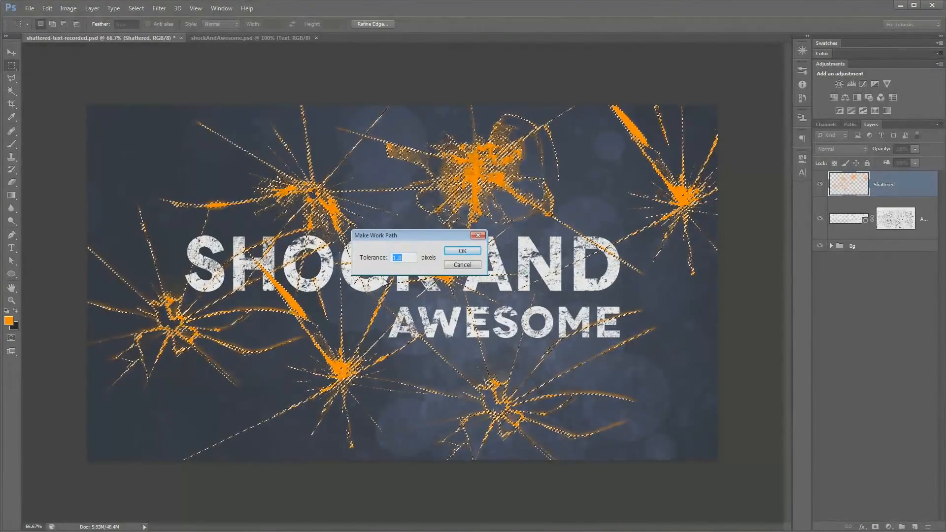
drag(406, 240, 400, 231)
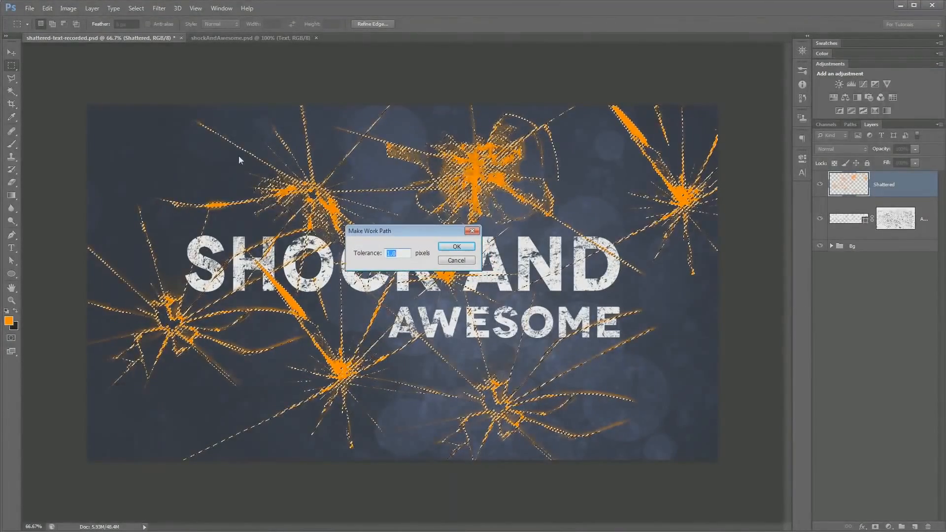
click(402, 254)
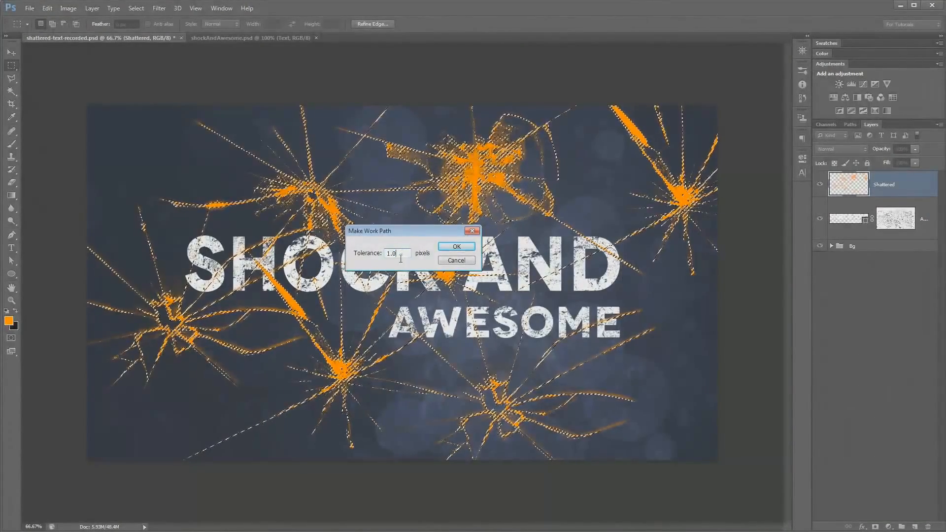
click(463, 247)
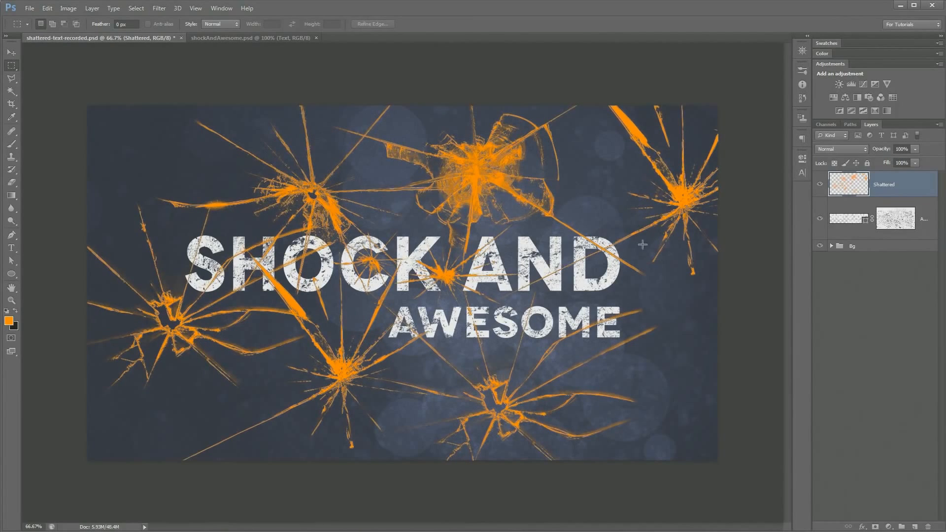
Hide the Shattered layer and make the Awesome text layer active
click(820, 185)
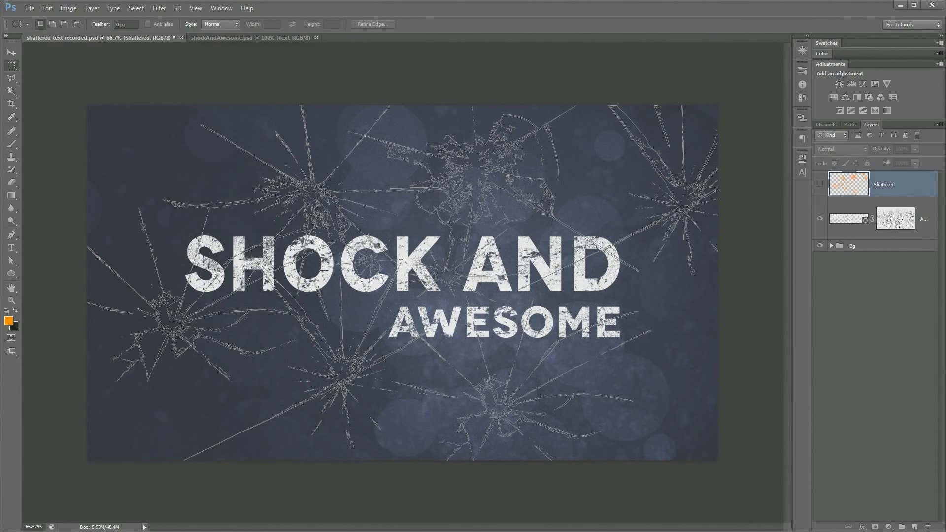
click(859, 220)
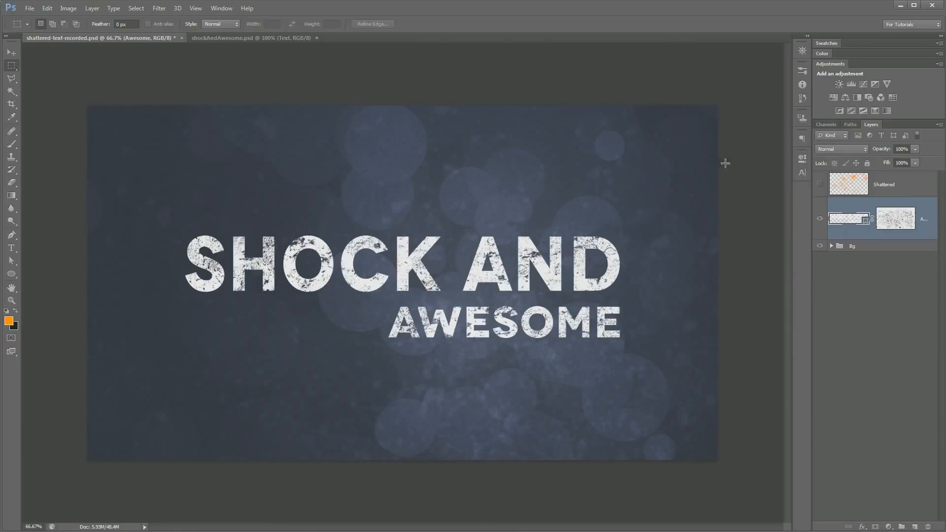
Save the work path made from the cracks under the name Shatter
click(851, 125)
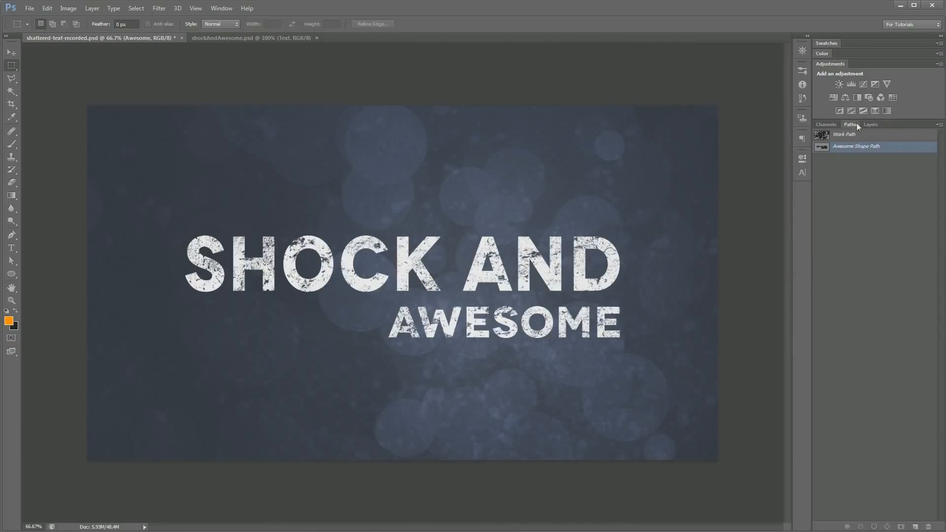
click(861, 136)
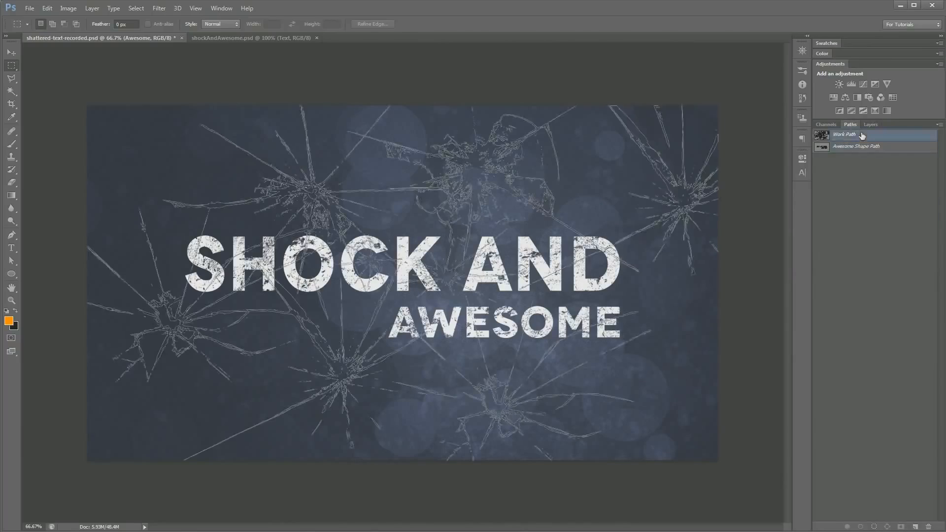
double_click(862, 138)
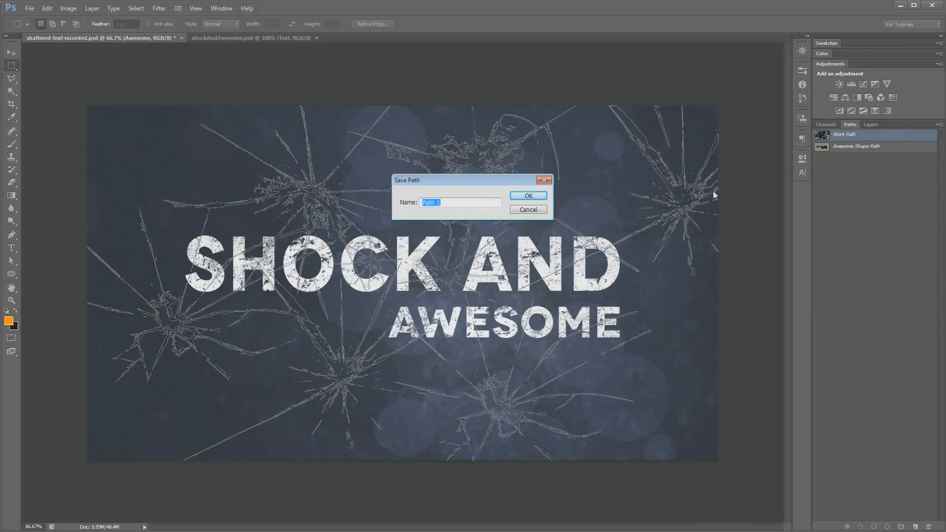
text(Shatter)
key(Return)
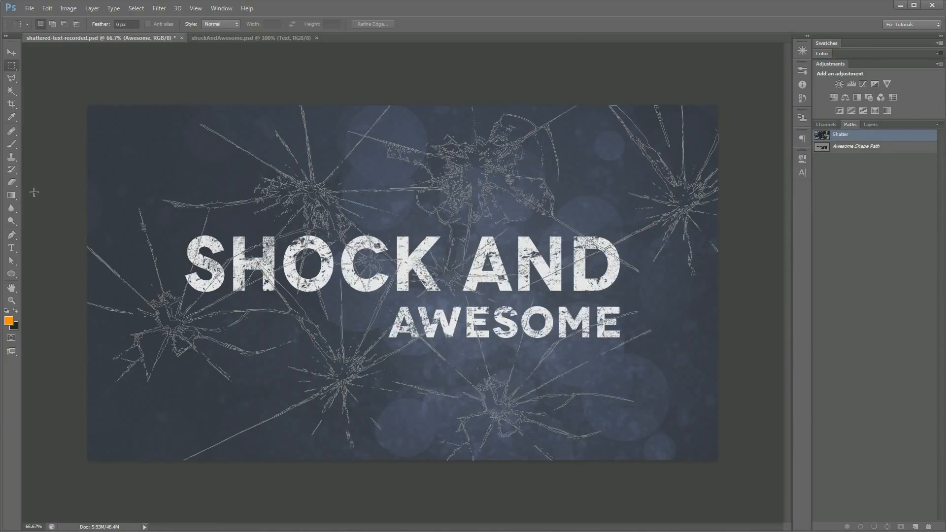
Select every component of the Shatter path with the Path Selection tool, copy them, and deselect the path
click(17, 262)
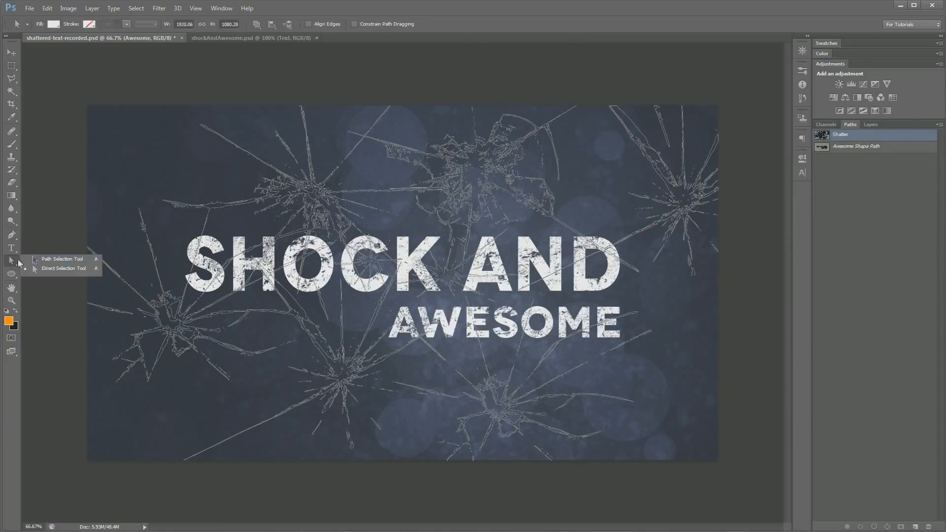
click(58, 260)
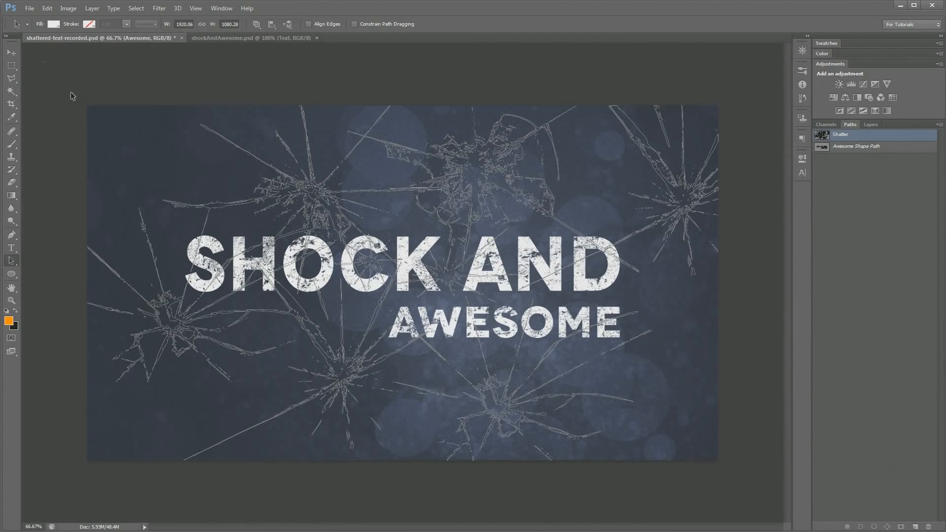
drag(764, 500, 764, 500)
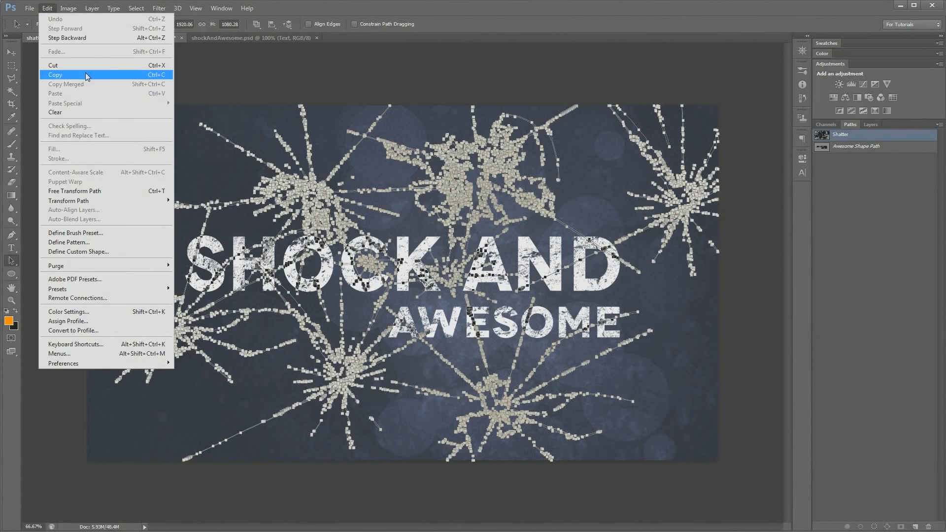
click(89, 75)
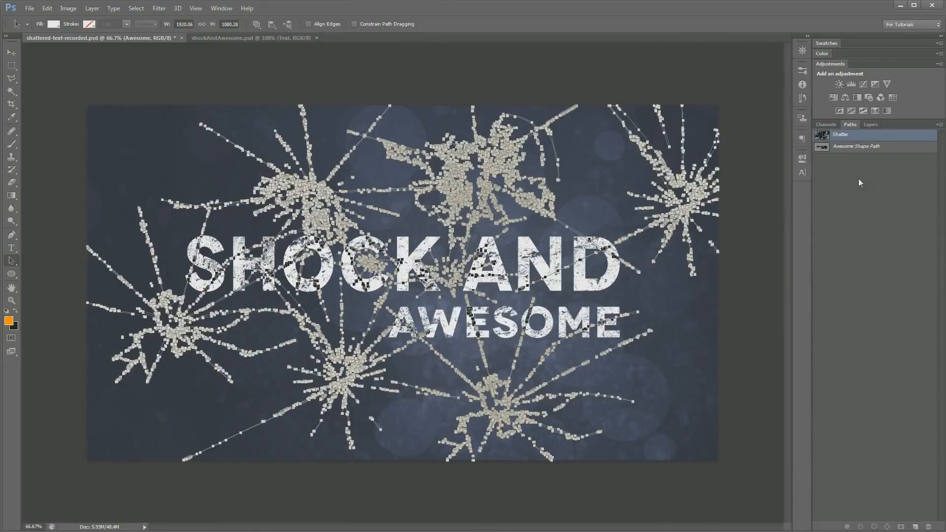
click(868, 211)
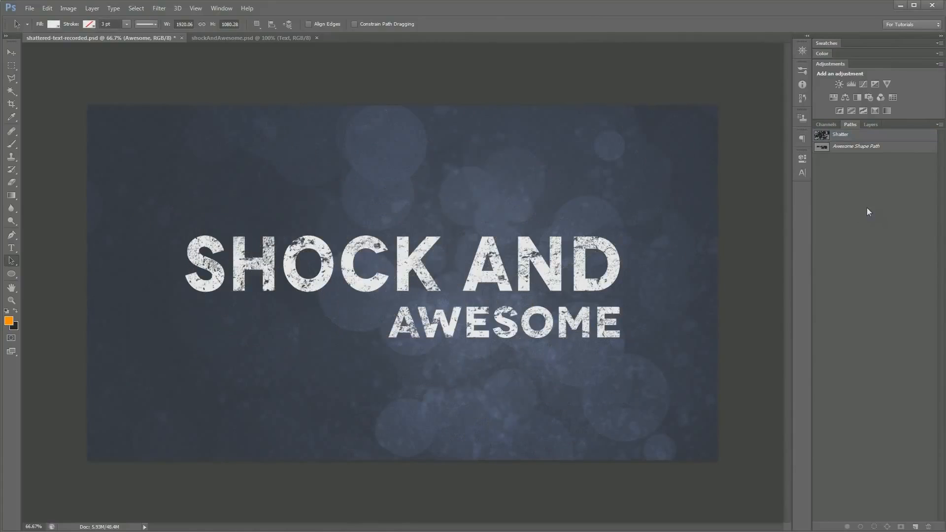
click(871, 125)
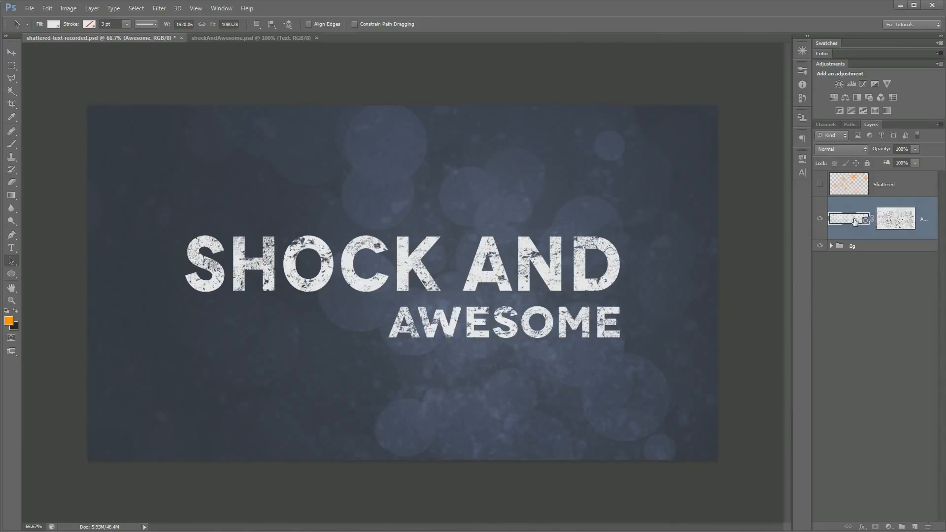
Select all letter outlines of the Awesome text shape and paste the copied crack path into it
click(119, 140)
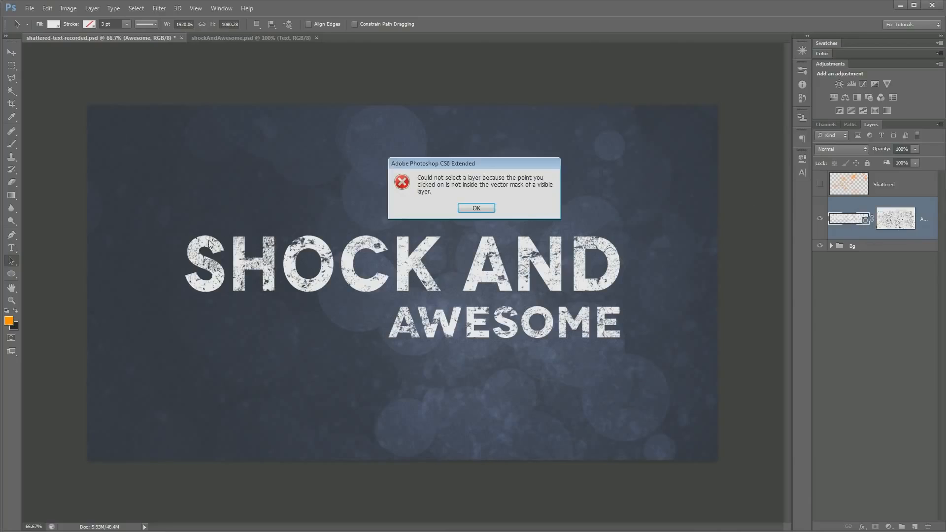
click(485, 208)
click(219, 275)
drag(128, 145, 680, 390)
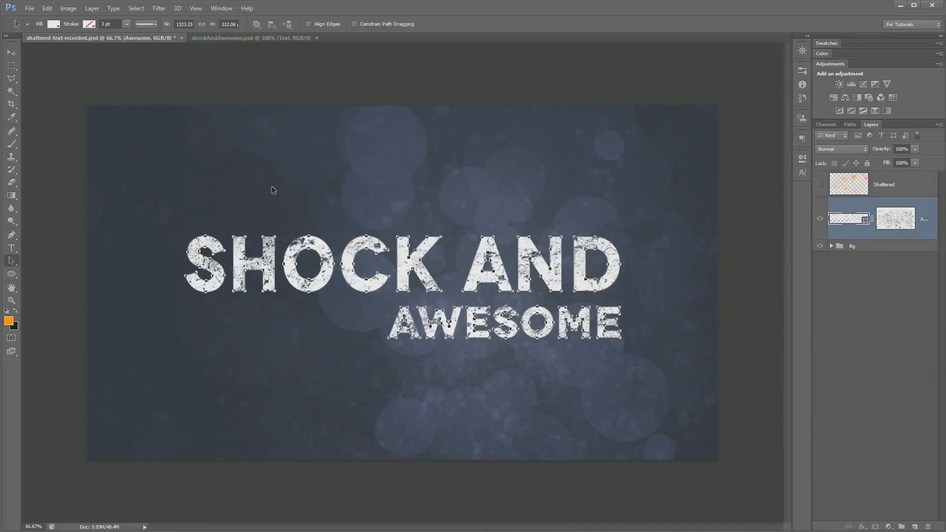
click(47, 8)
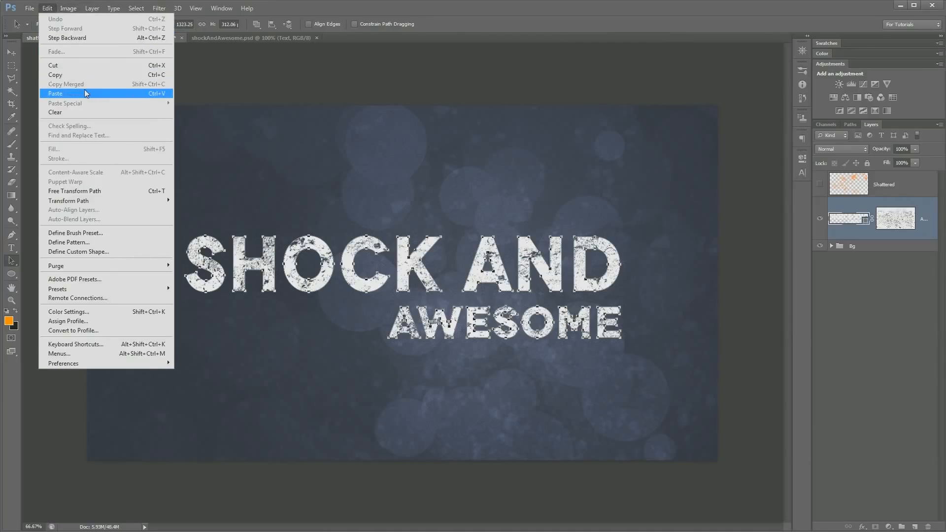
click(85, 91)
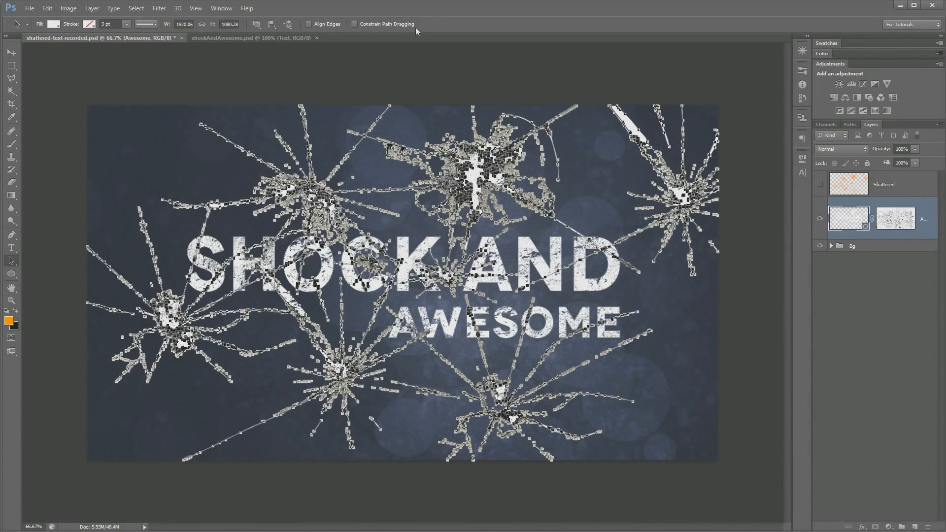
Subtract the pasted cracks from the lettering with Subtract Front Shape and merge all shape components of the text
click(257, 25)
click(304, 55)
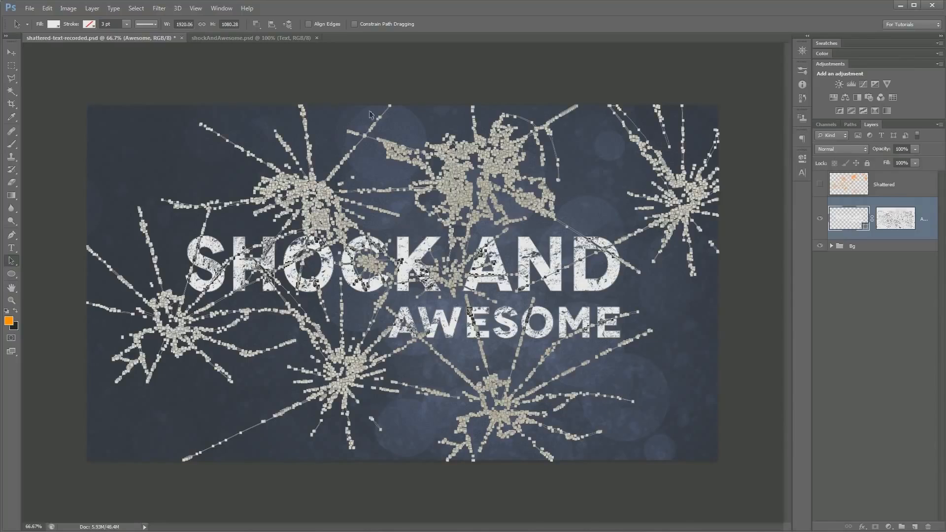
right_click(15, 261)
drag(44, 56, 674, 395)
drag(769, 486, 781, 493)
click(256, 25)
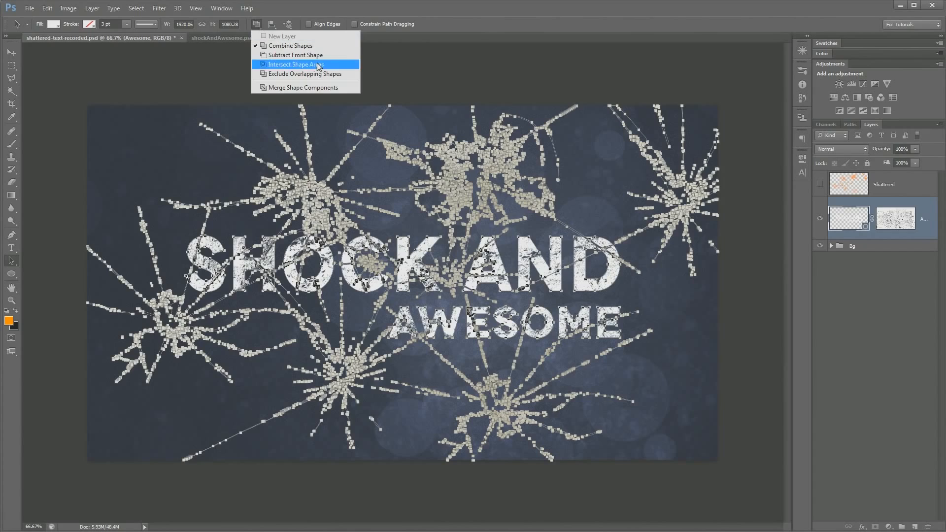
click(335, 88)
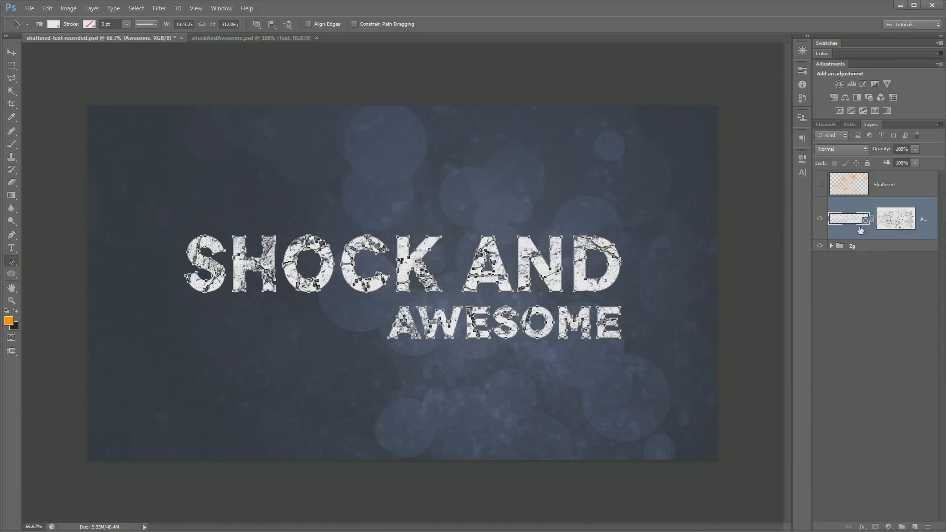
click(867, 187)
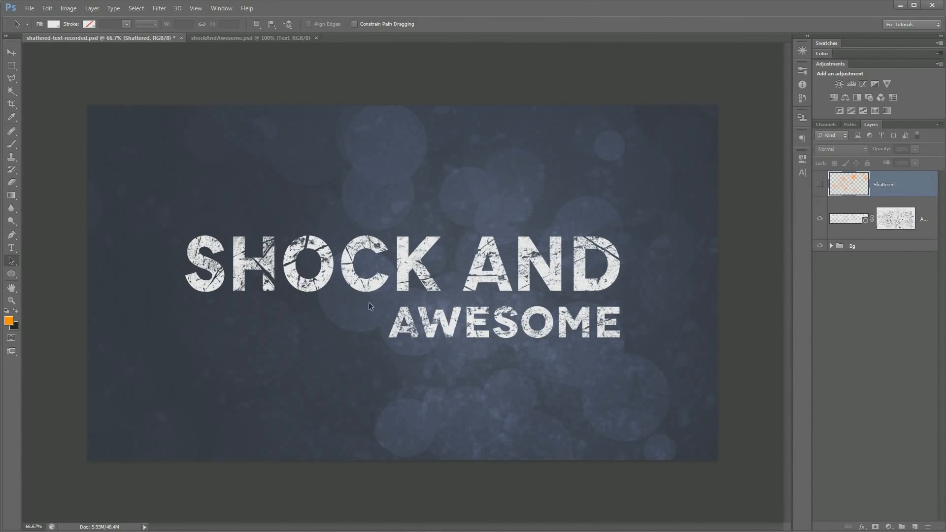
Display the anchor points of the cracked text shape with the Direct Selection tool for close-up editing at 300%
key(ctrl+plus)
key(ctrl+plus)
key(ctrl+plus)
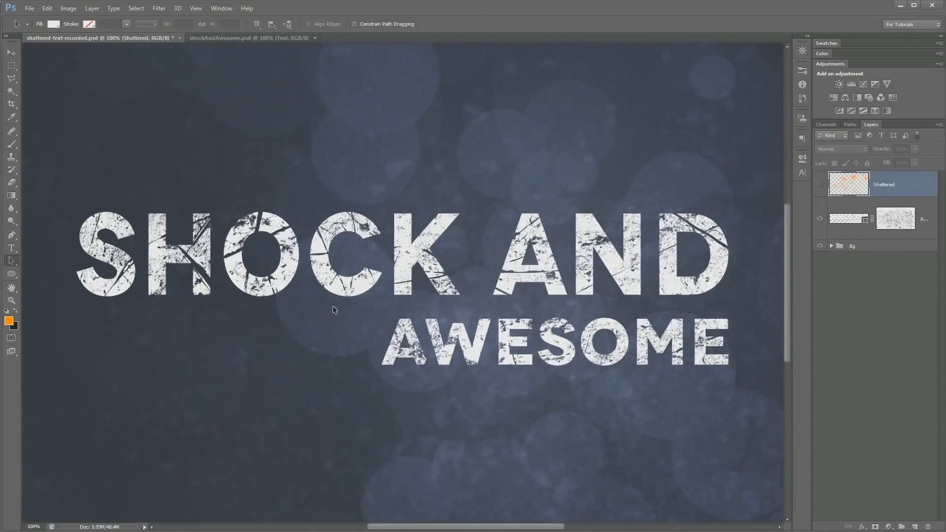
drag(362, 280, 665, 280)
drag(251, 271, 471, 270)
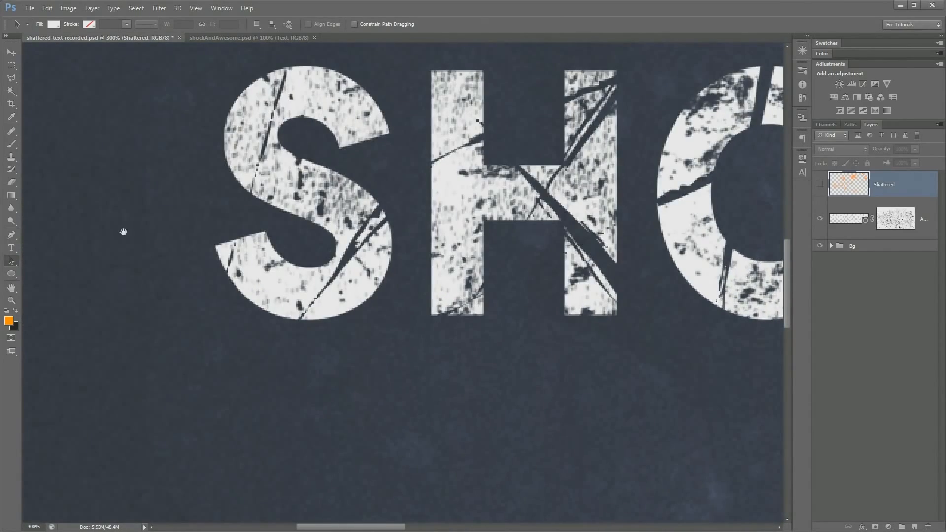
right_click(11, 260)
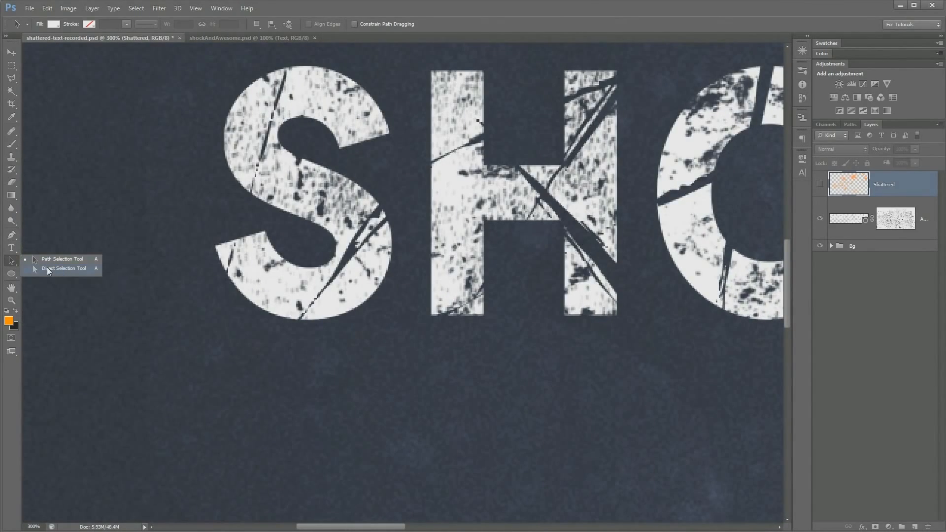
click(48, 271)
click(338, 273)
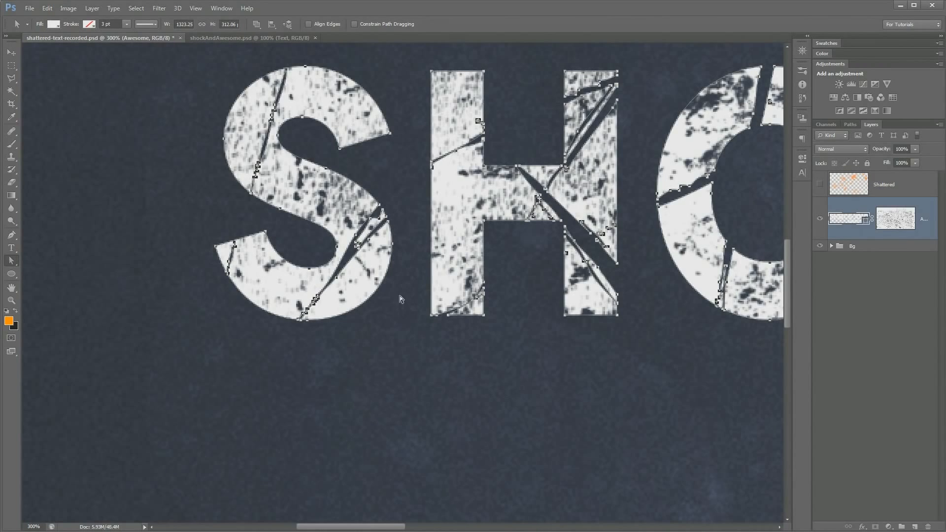
Rotate the small shard at the lower-left foot of the A in AND by 17.11° and nudge it away from the letter
drag(631, 359, 389, 331)
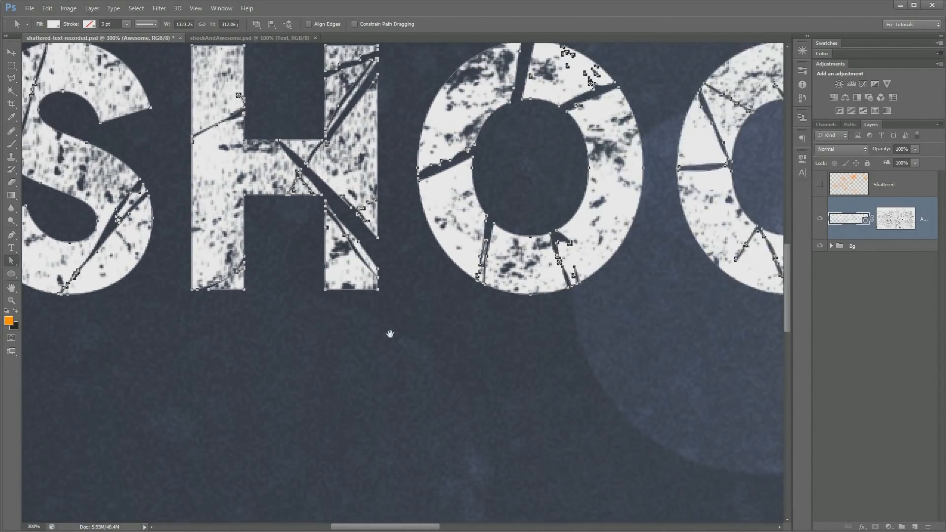
drag(534, 344, 221, 332)
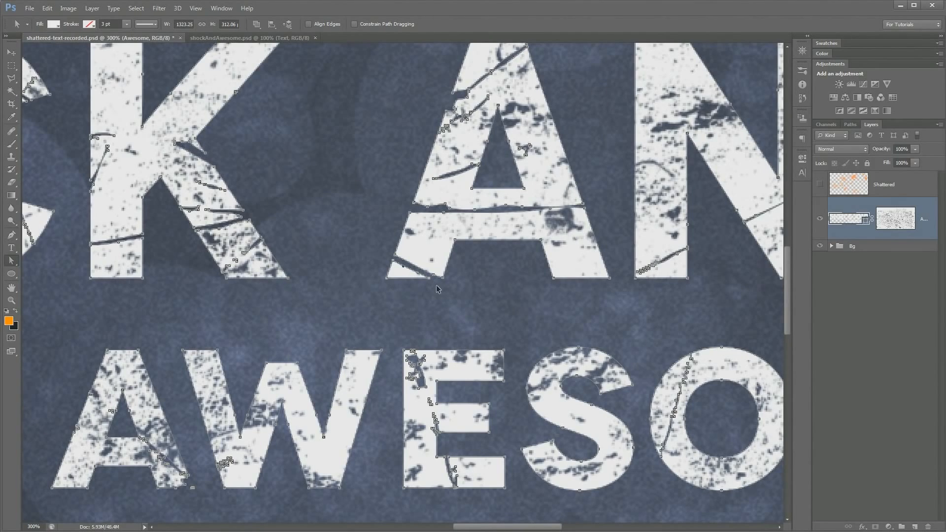
key(ctrl+t)
drag(435, 279, 430, 286)
key(Left)
key(Left)
key(Left)
key(Left)
key(Left)
key(Left)
key(Down)
key(Down)
key(Down)
key(Down)
key(Down)
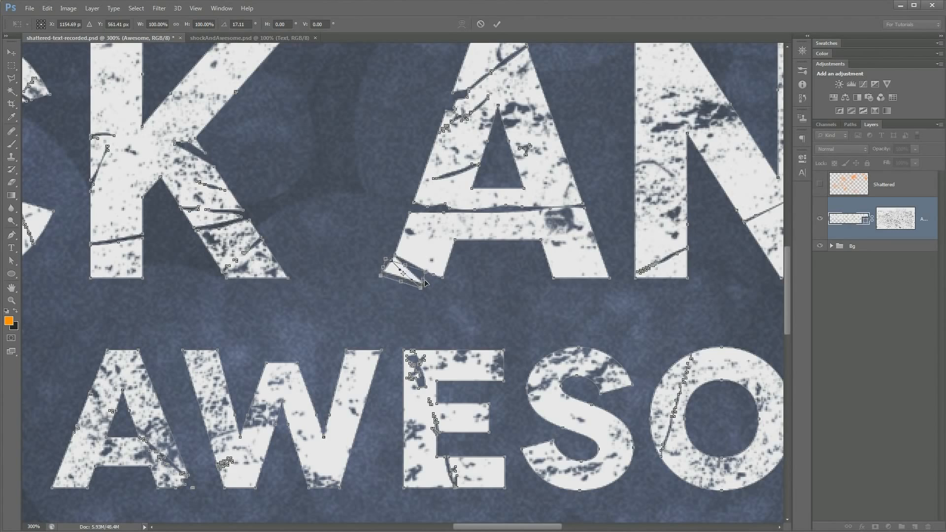
key(Up)
key(Up)
key(Up)
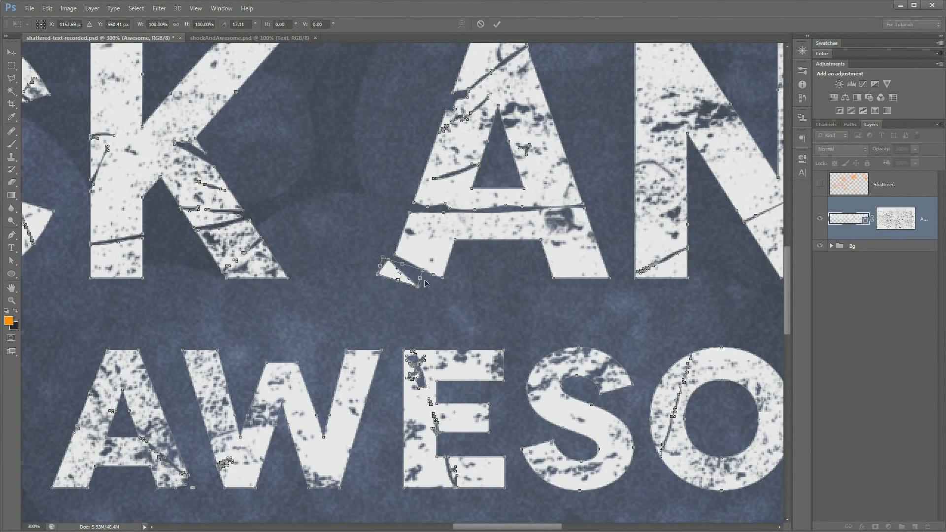
key(Return)
Shift the pieces below the horizontal crack in the A of AND downward and rotate them slightly clockwise
drag(556, 216, 510, 213)
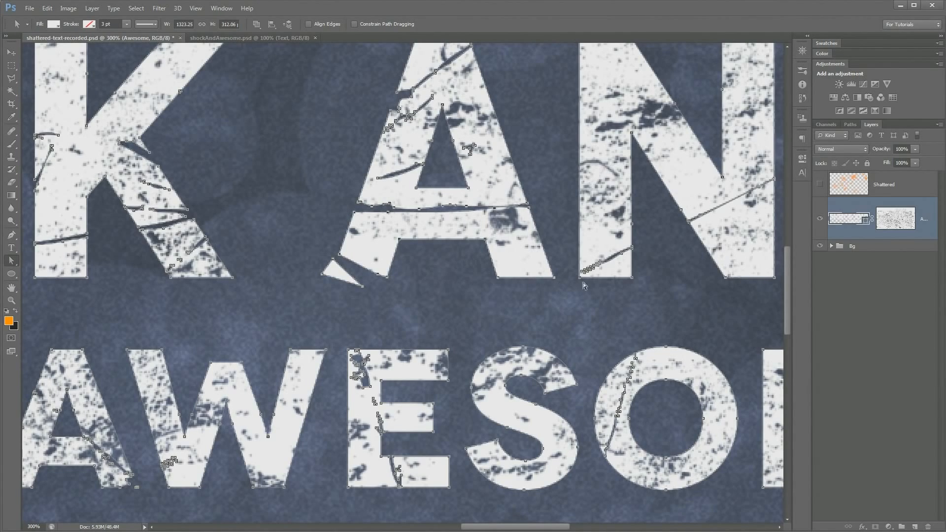
key(Down)
key(Down)
key(Down)
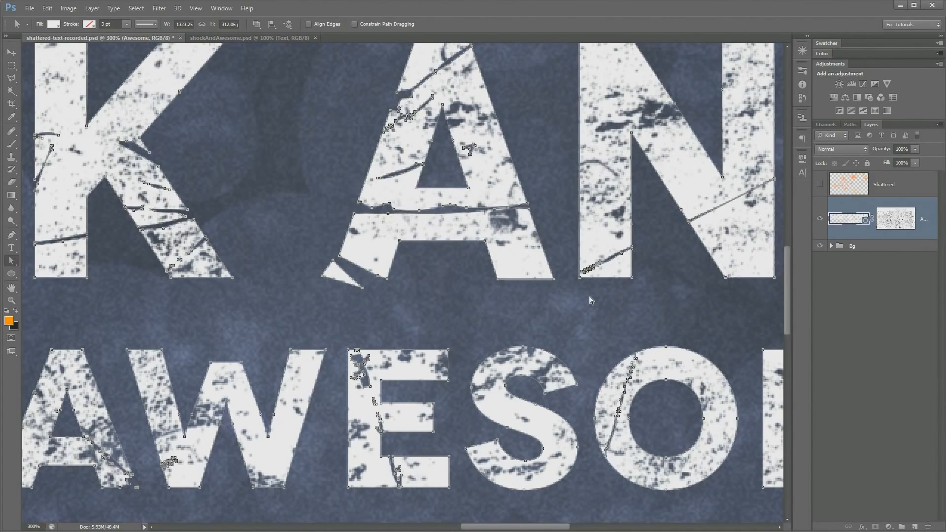
key(Down)
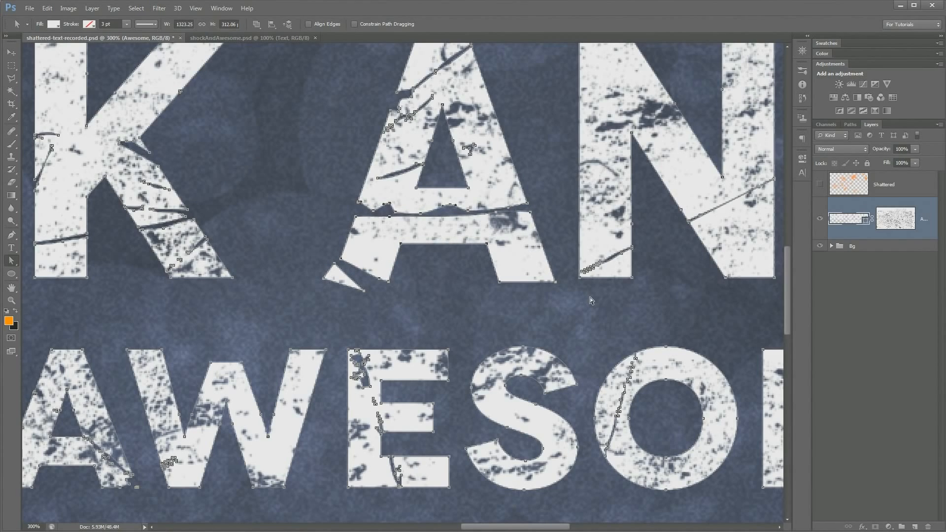
key(ctrl+t)
drag(563, 299, 563, 302)
key(Return)
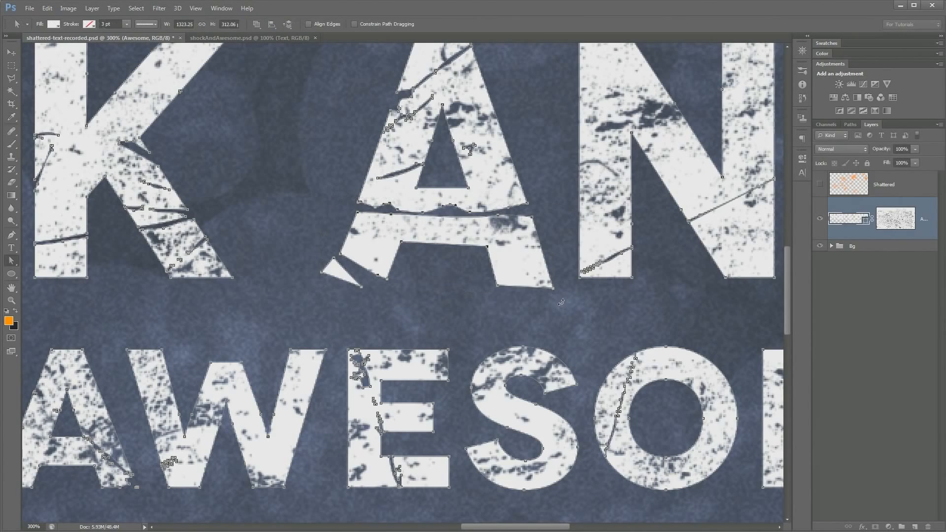
Rotate the fragment at the foot of the N's left stem about 3.4°, offset it slightly, and deselect the path
drag(587, 261, 362, 282)
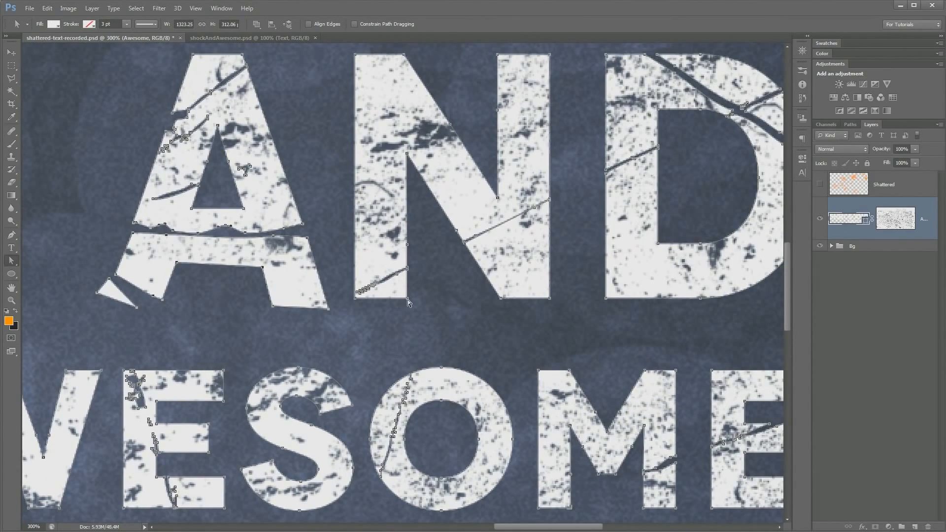
click(397, 274)
key(ctrl+t)
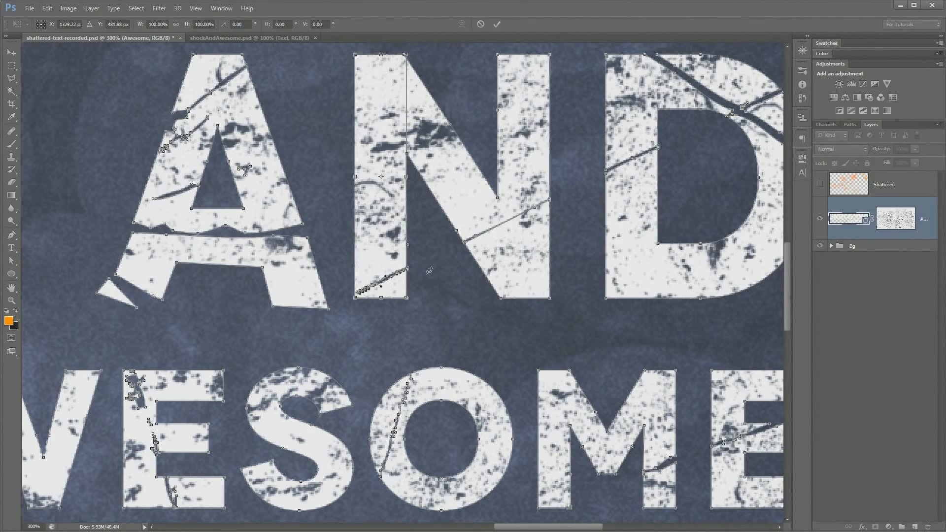
drag(429, 273, 423, 274)
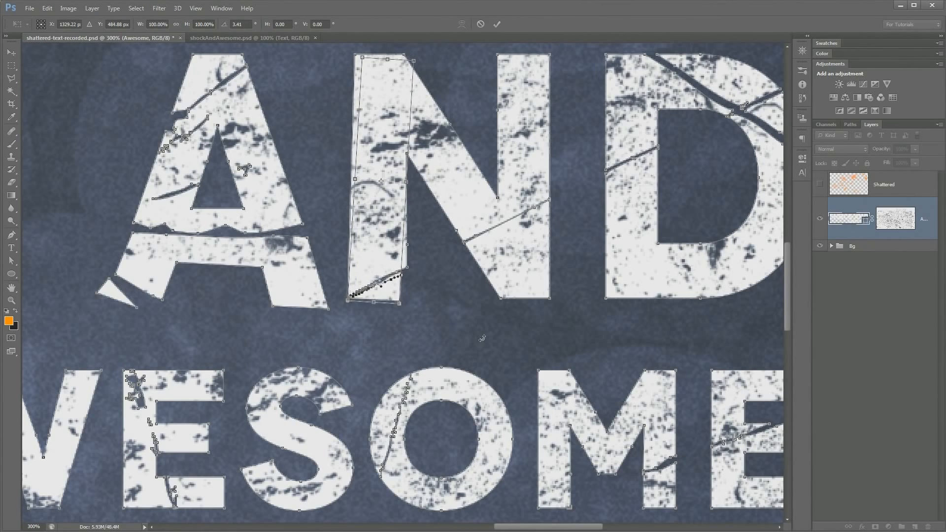
key(Return)
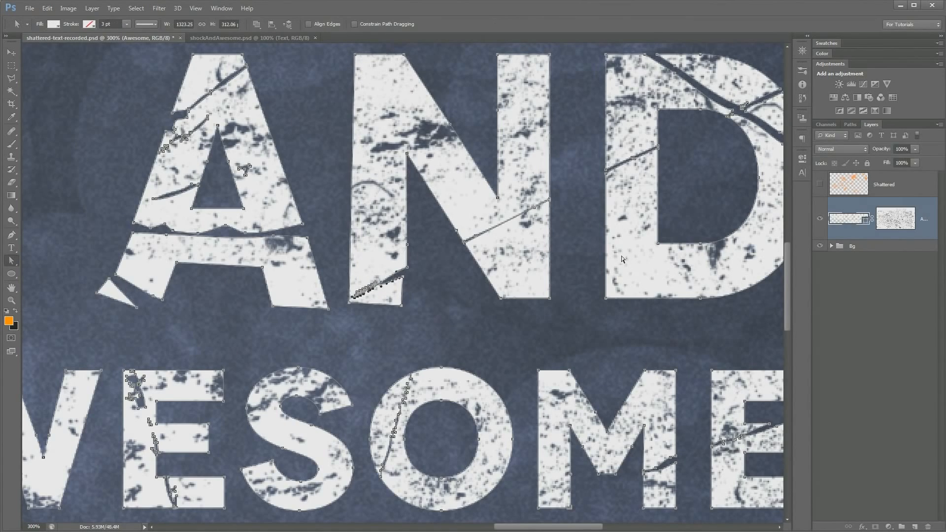
key(ctrl+plus)
key(ctrl+minus)
key(ctrl+minus)
key(ctrl+minus)
key(ctrl+minus)
click(593, 387)
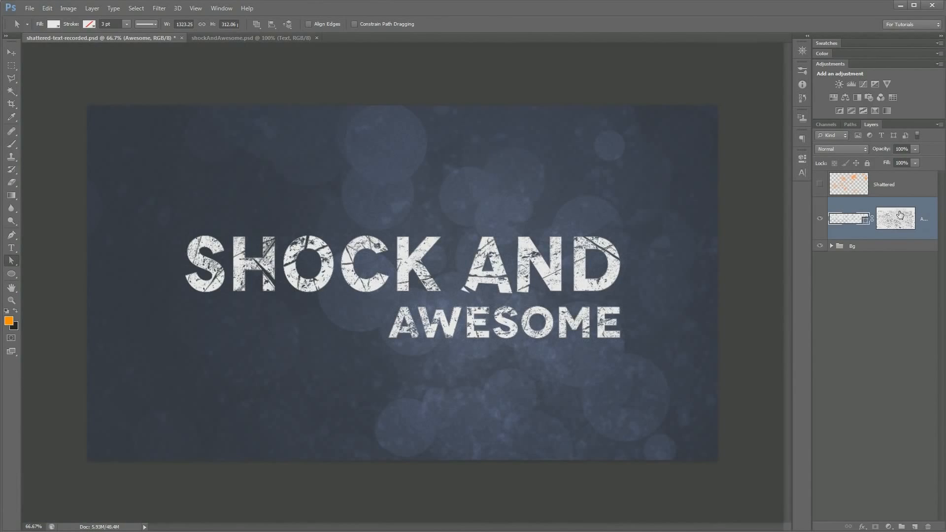
Scale the cracked text shape and its texture mask up proportionally about the center to about 141%, nearly filling the canvas width
key(ctrl+1)
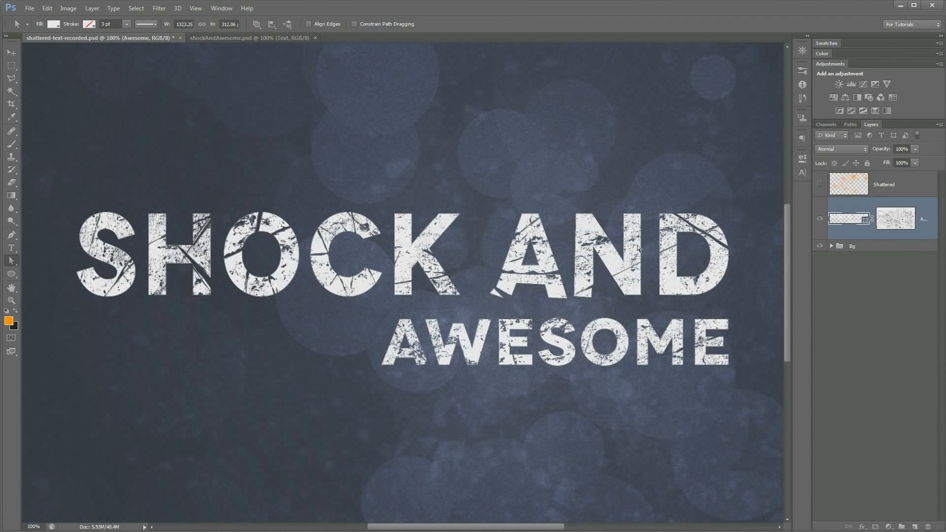
key(ctrl+minus)
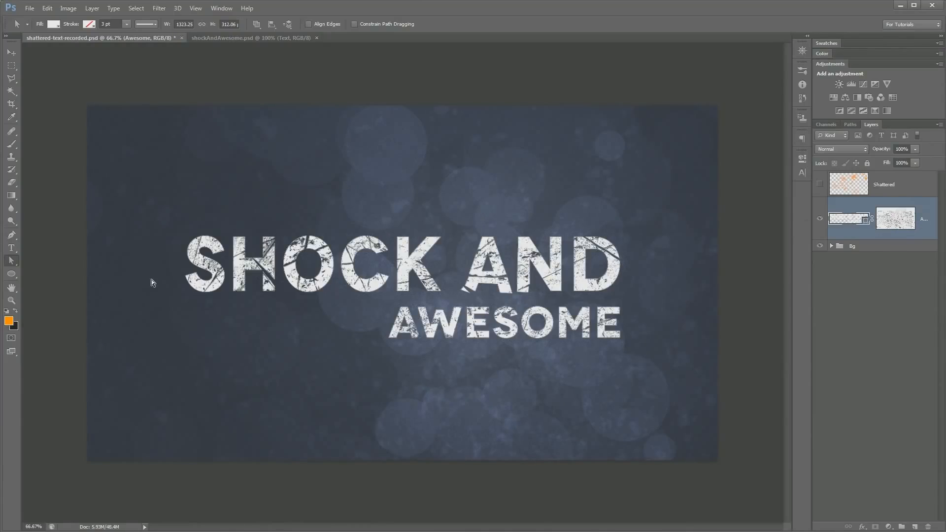
shift+click(897, 222)
shift+click(896, 222)
key(ctrl+t)
key(ctrl+minus)
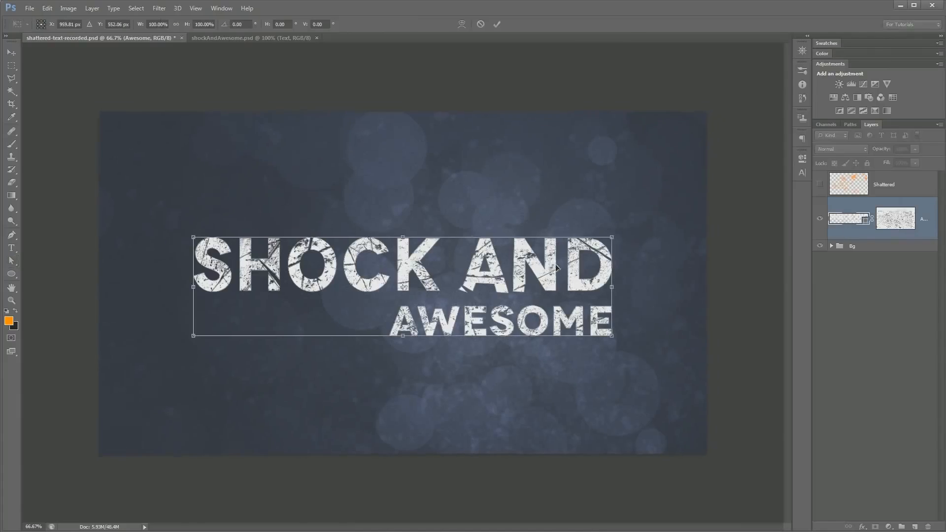
drag(566, 248, 630, 212)
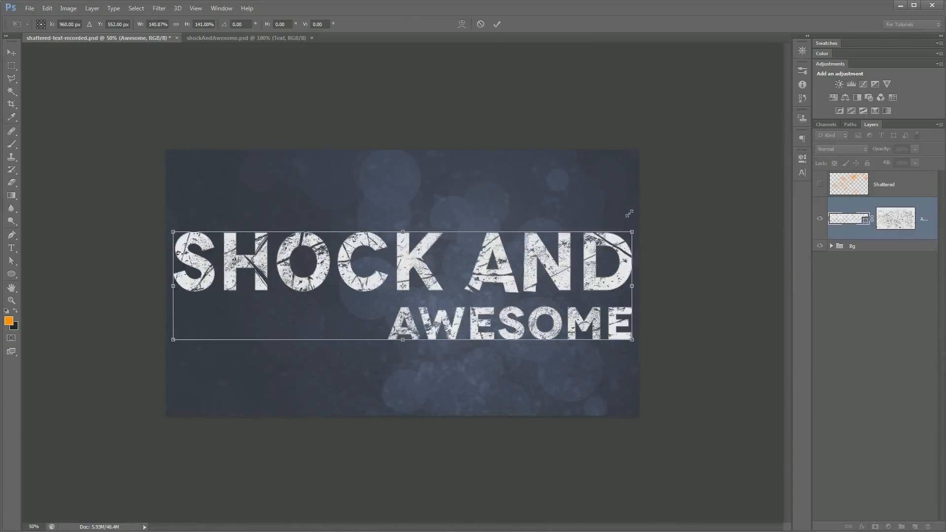
click(495, 24)
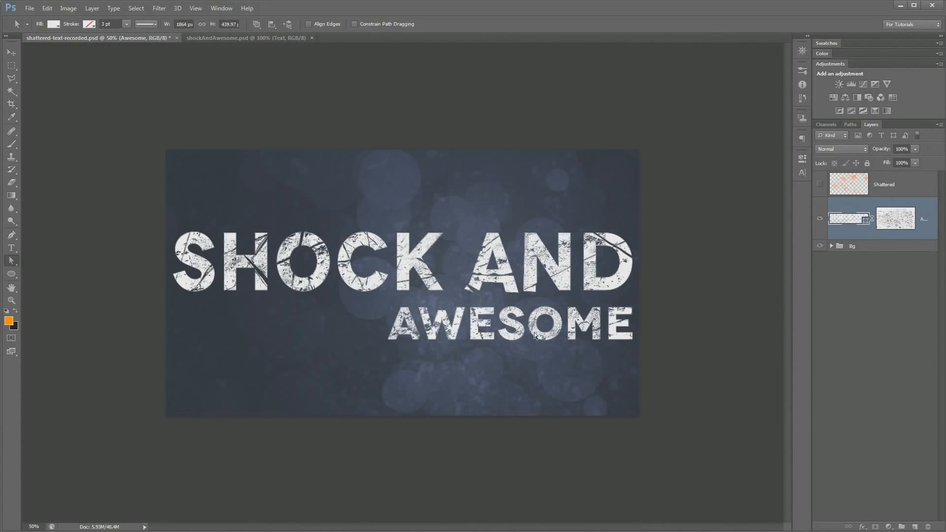
Check the enlarged lettering up close, and scale the text shape back down proportionally about its center to roughly its earlier size
key(ctrl+plus)
key(ctrl+plus)
drag(554, 320, 381, 341)
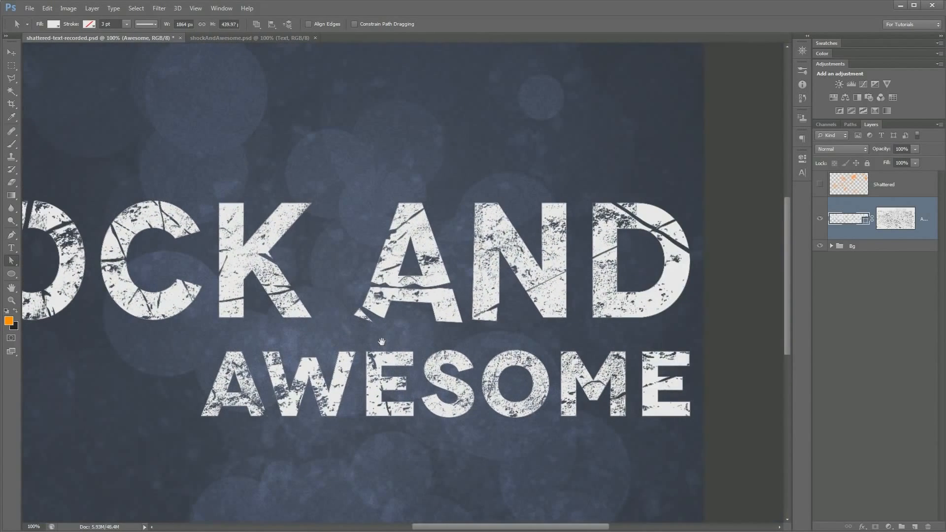
key(ctrl+minus)
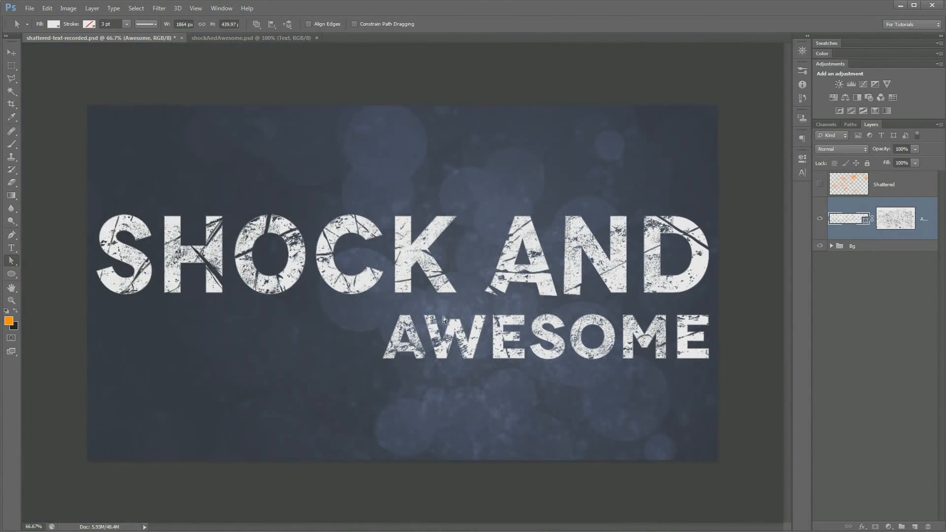
key(ctrl+t)
drag(716, 218, 618, 245)
key(Return)
Switch to the shockAndAwesome.psd document to view the finished shattered text design
key(a)
click(282, 39)
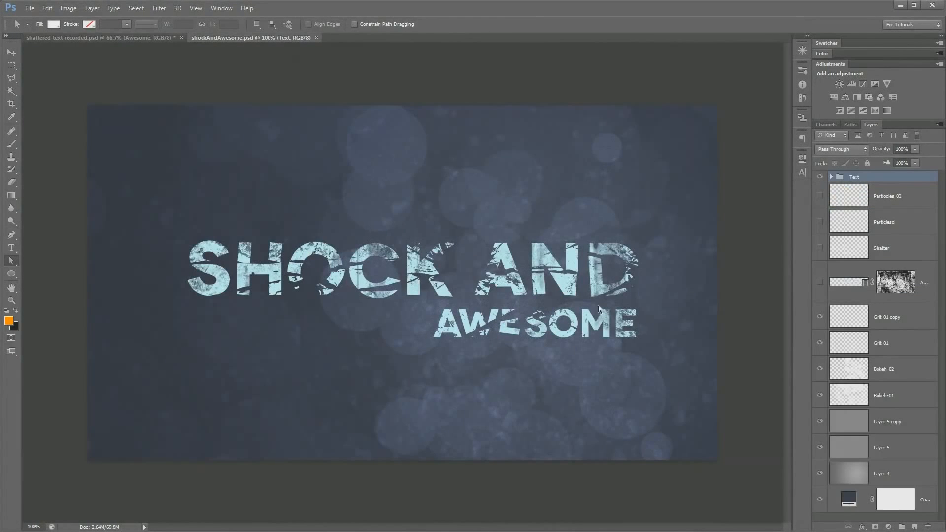